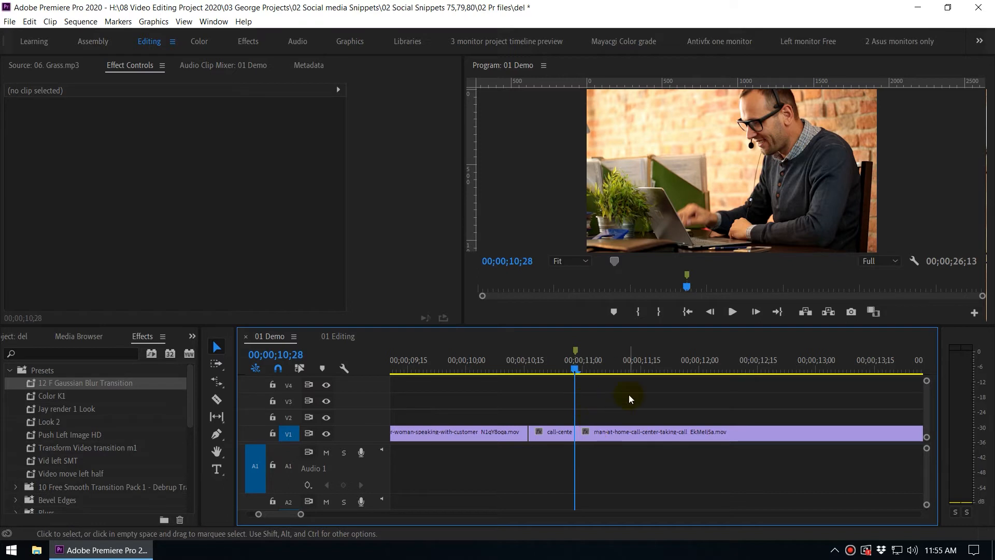
# - Split the man-at-home-call-center clip on V1 at 00;00;11;10, 12 frames after the marker, and return the playhead to the marked cut
pyautogui.hotkey('shift', 'Right')
pyautogui.hotkey('shift', 'Right')
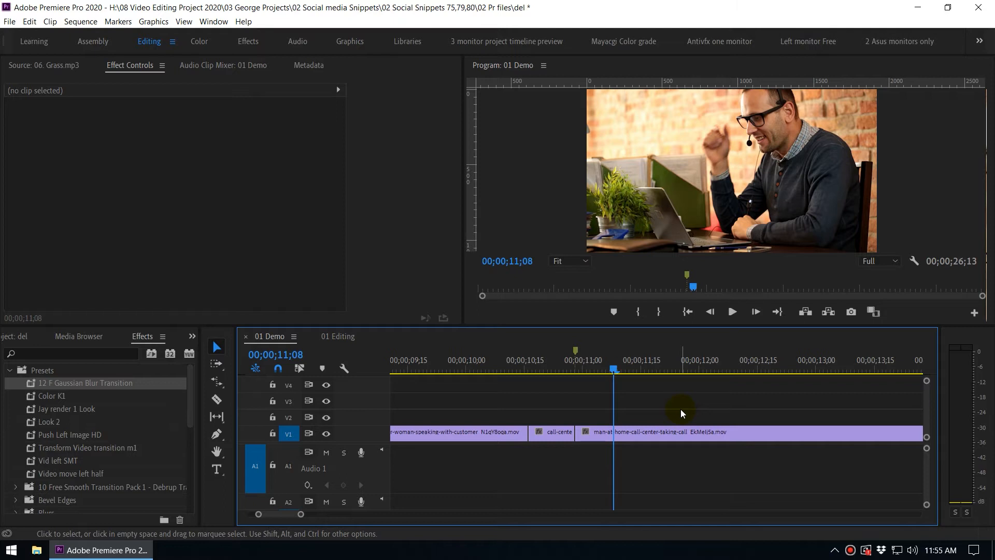
pyautogui.press('Right')
pyautogui.press('Right')
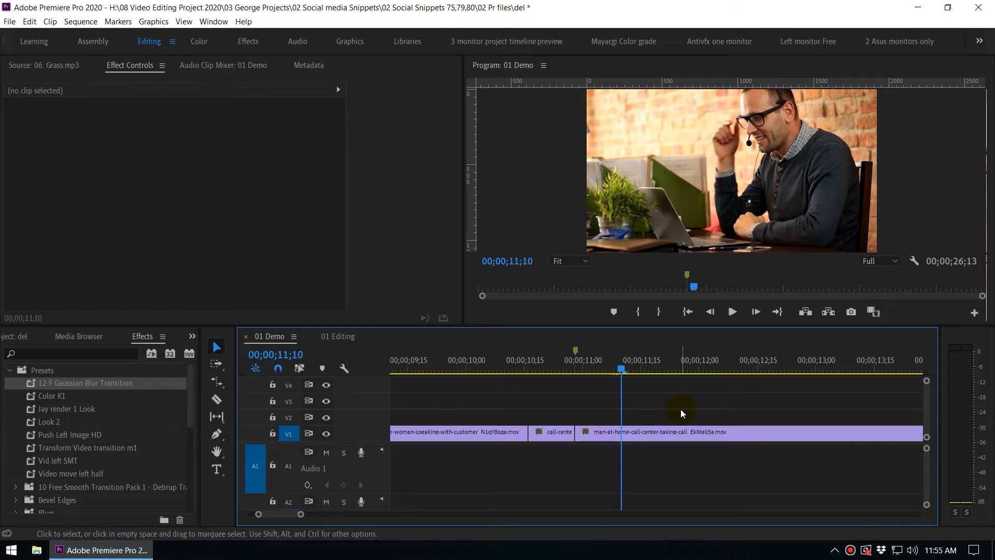
pyautogui.hotkey('ctrl', 'k')
pyautogui.moveTo(643, 369); pyautogui.dragTo(477, 381)
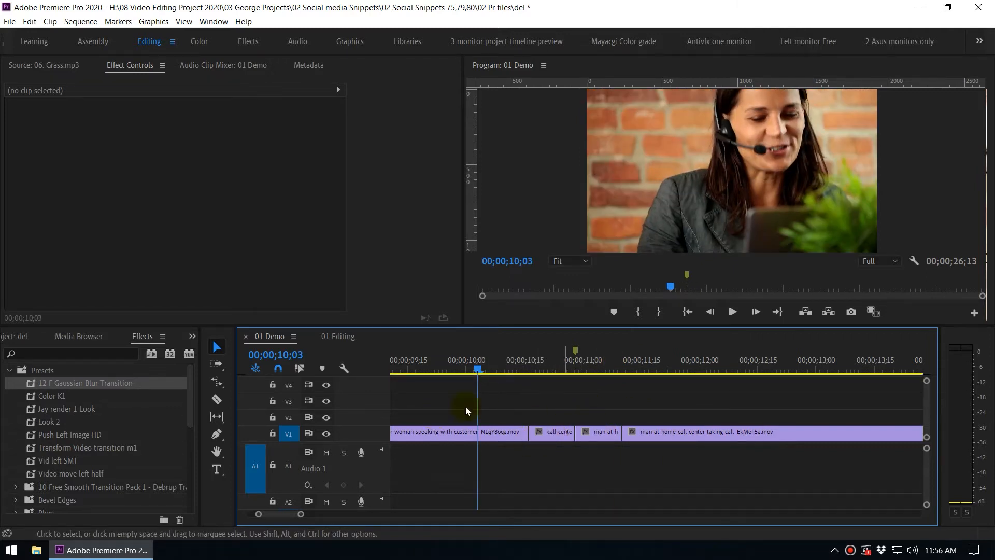
pyautogui.click(571, 370)
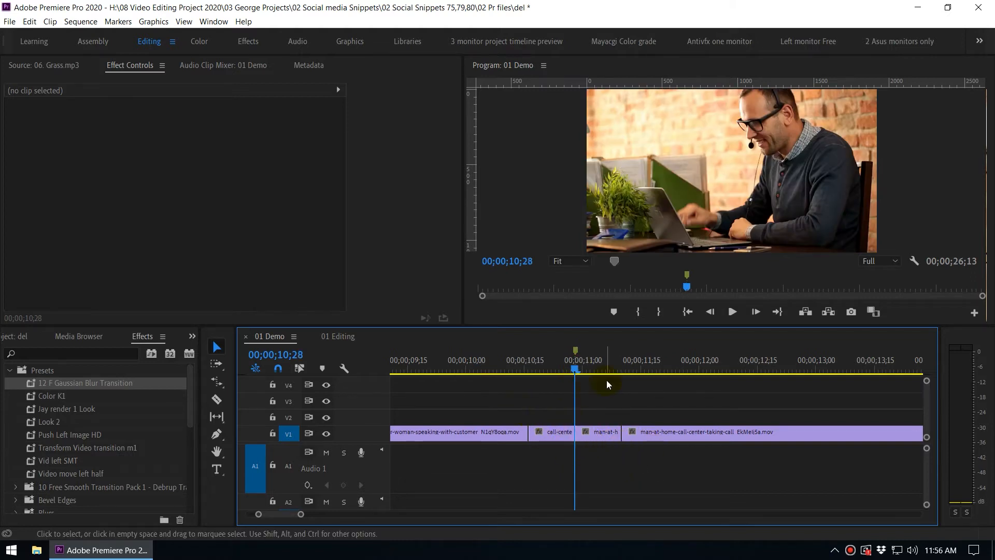
# - Create a new adjustment layer in the project with the default video settings
pyautogui.click(9, 337)
pyautogui.scroll(-3, 55, 462)
pyautogui.scroll(3, 63, 460)
pyautogui.click(35, 439)
pyautogui.scroll(-2, 61, 462)
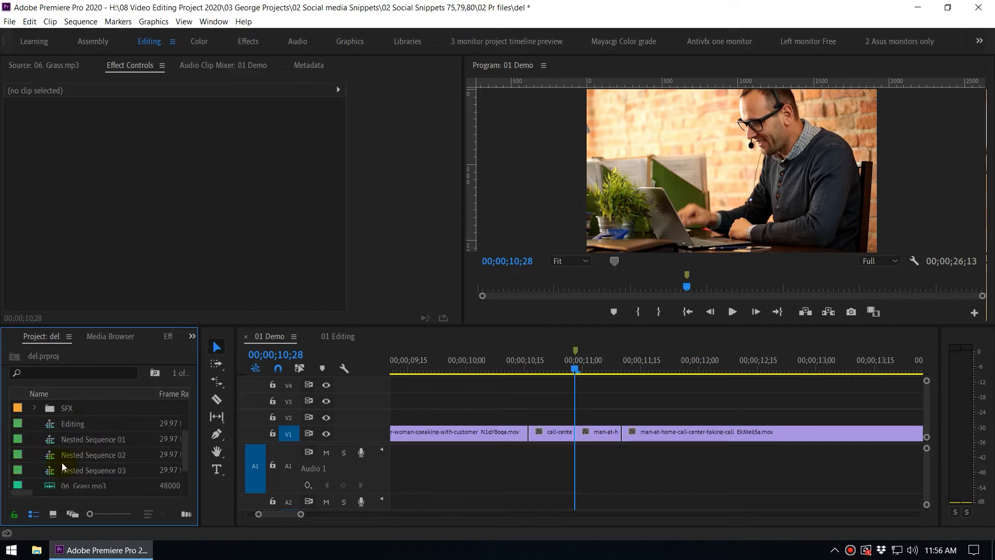
pyautogui.rightClick(36, 428)
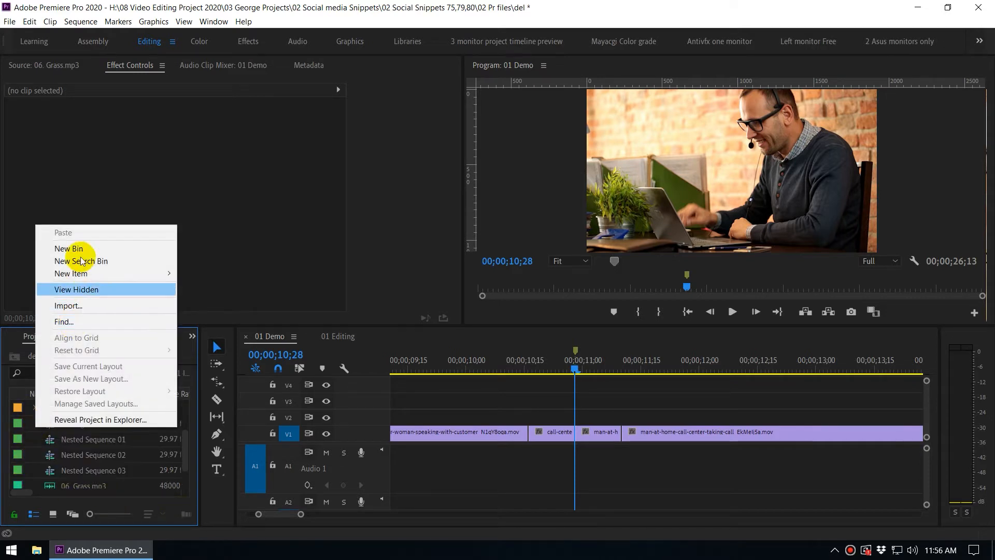
pyautogui.moveTo(85, 276)
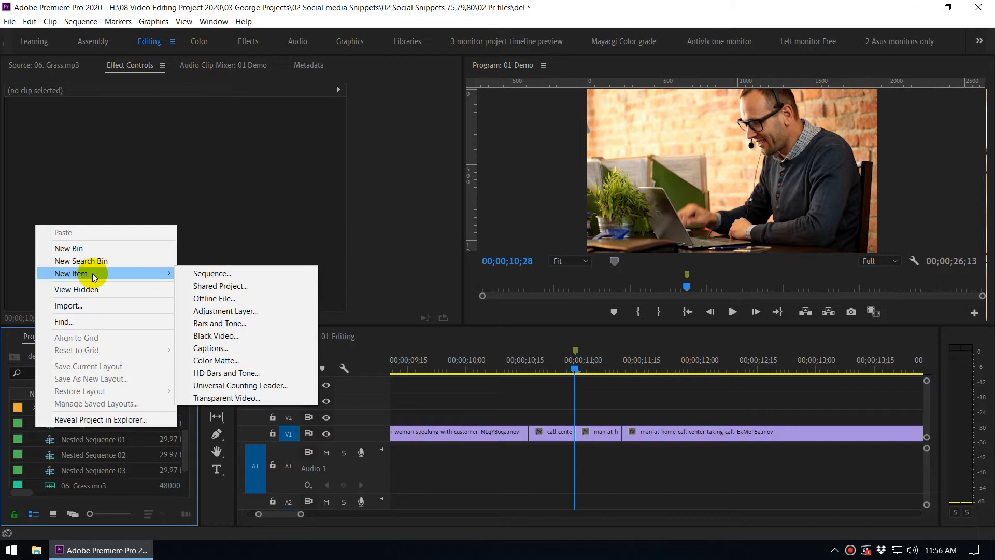
pyautogui.click(229, 311)
pyautogui.click(516, 324)
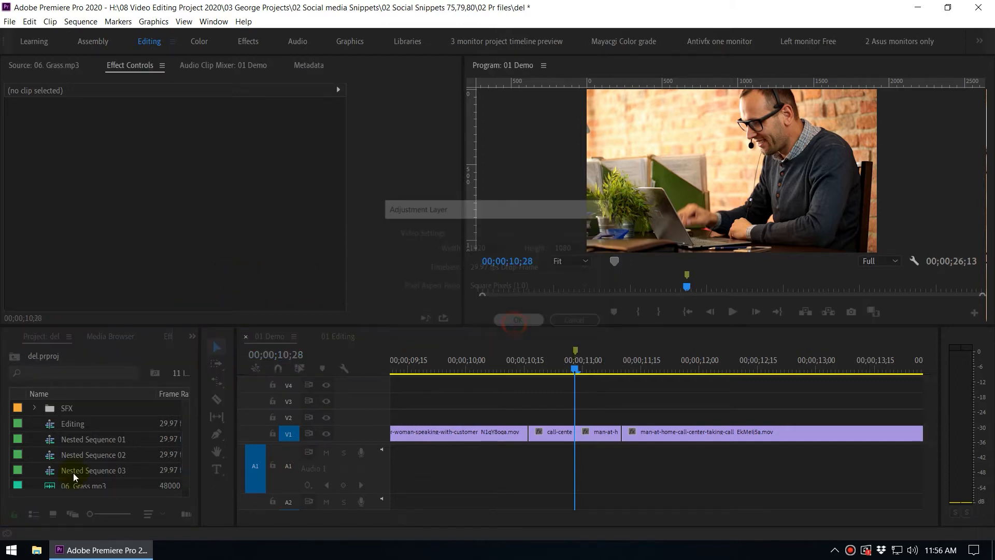
# - Place the adjustment layer on V2 above the two short clip segments and trim its end to the second segment's end
pyautogui.moveTo(50, 411); pyautogui.dragTo(527, 418)
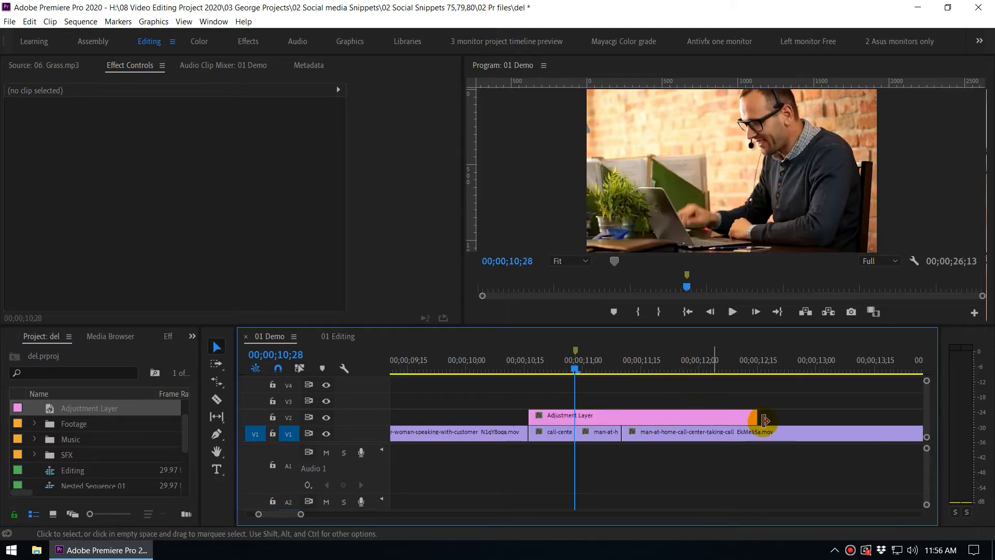
pyautogui.moveTo(751, 415); pyautogui.dragTo(621, 418)
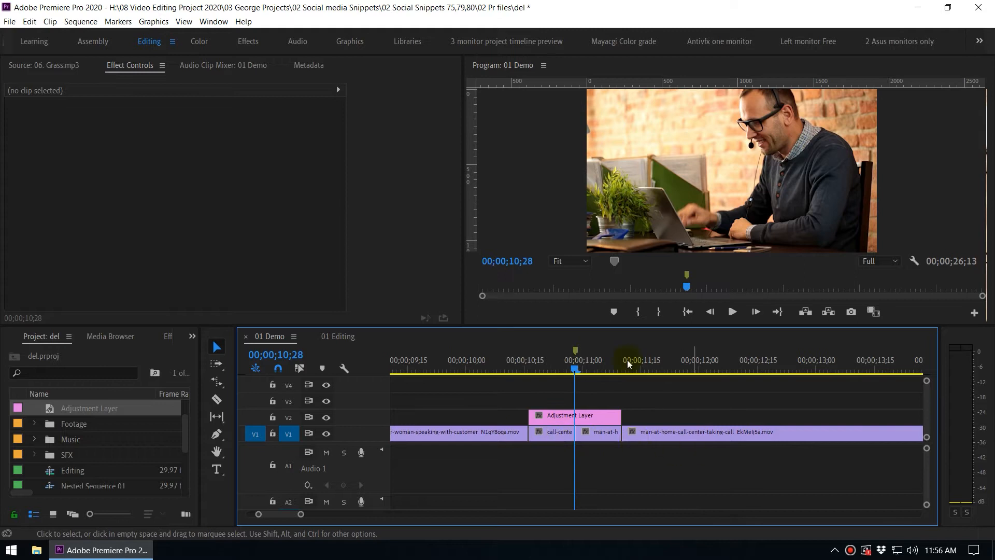
# - Search the effects for "gaus" and apply the Gaussian Blur video effect to the adjustment layer
pyautogui.click(603, 416)
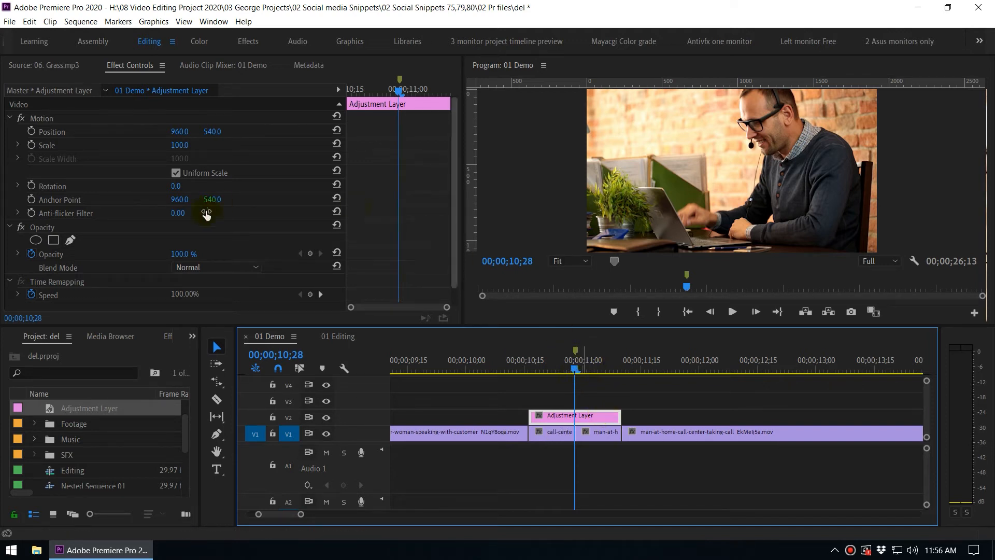
pyautogui.click(167, 337)
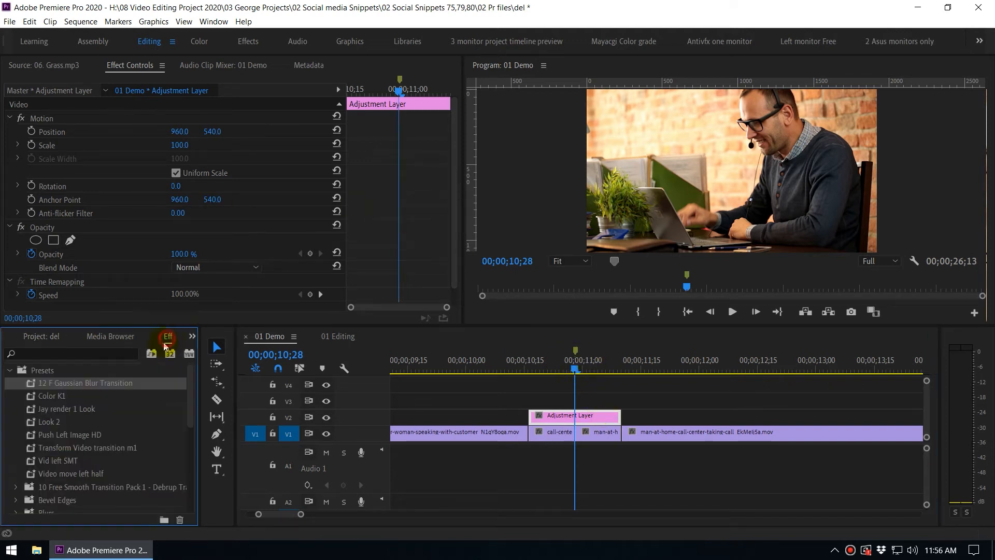
pyautogui.click(70, 353)
pyautogui.write('ga')
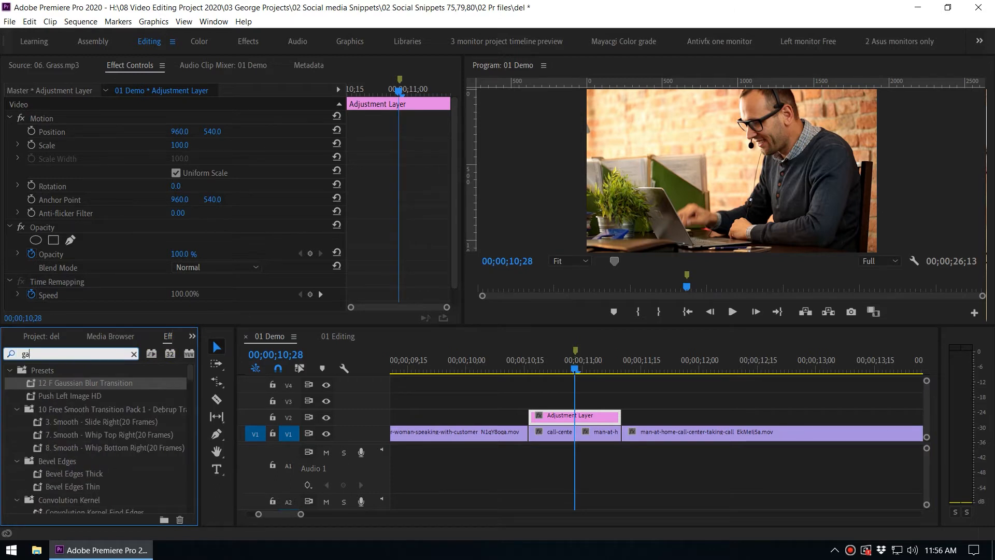
pyautogui.write('usi')
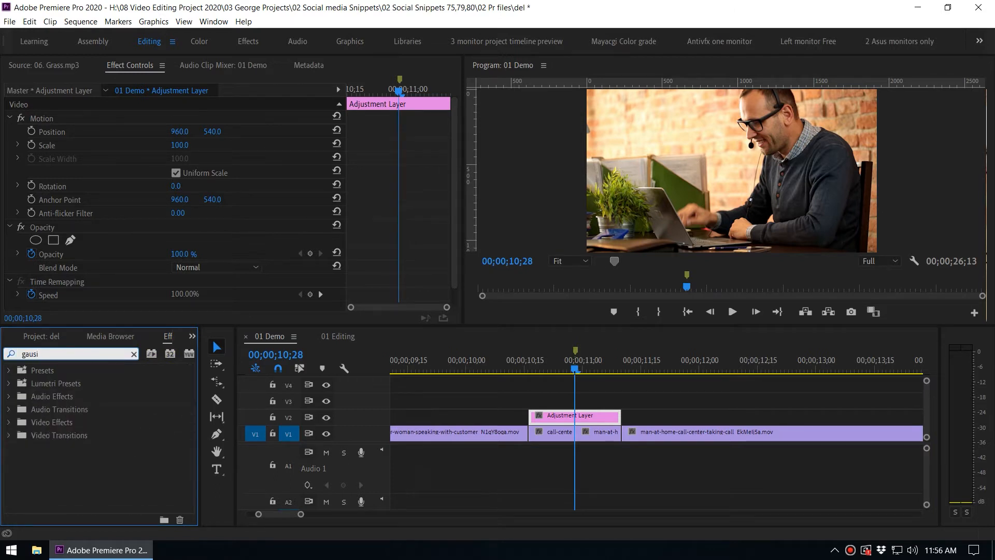
pyautogui.press('BackSpace')
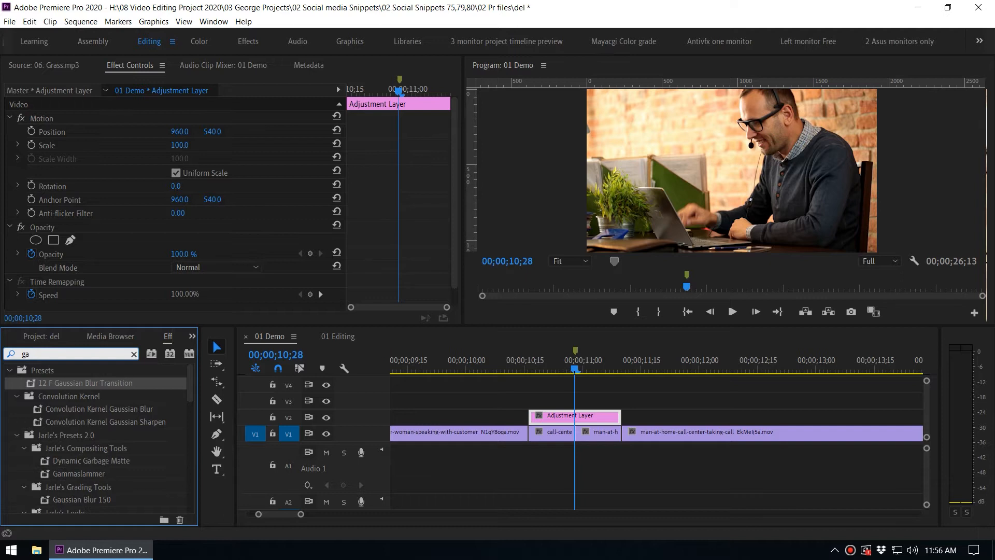
pyautogui.write('i')
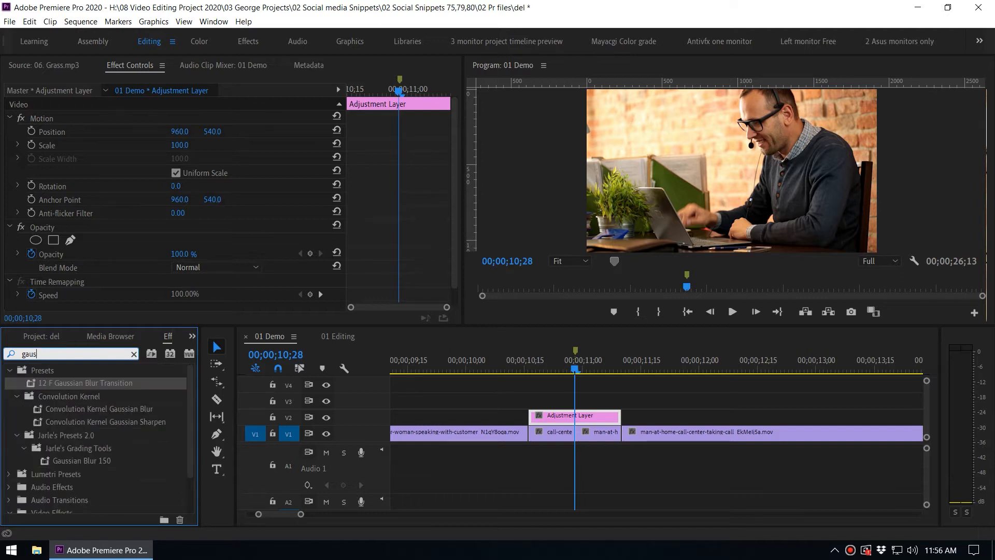
pyautogui.scroll(-1, 130, 445)
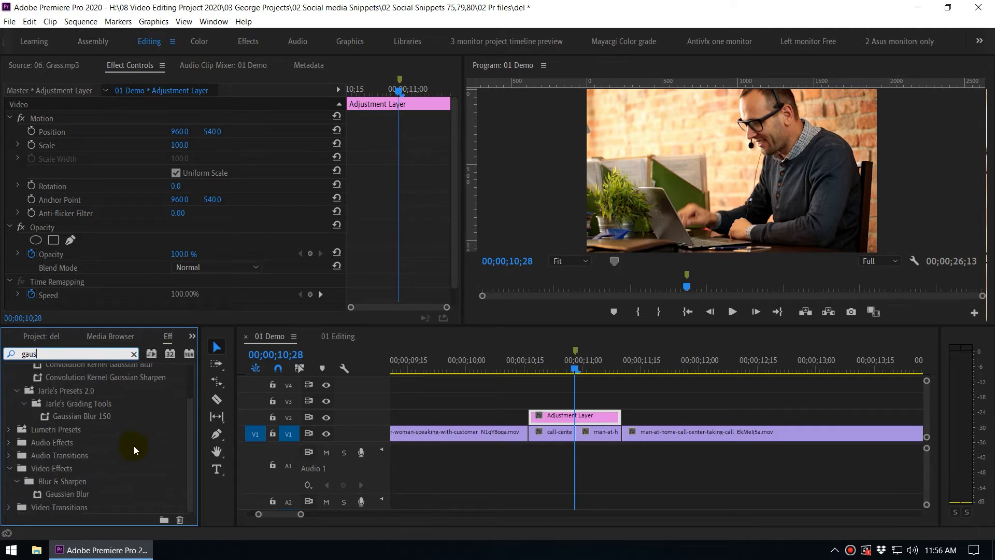
pyautogui.click(44, 495)
pyautogui.moveTo(67, 498); pyautogui.dragTo(562, 415)
# - Keyframe the Gaussian Blur's Blurriness at 0 at both the start and the end of the adjustment layer
pyautogui.moveTo(455, 144); pyautogui.dragTo(446, 231)
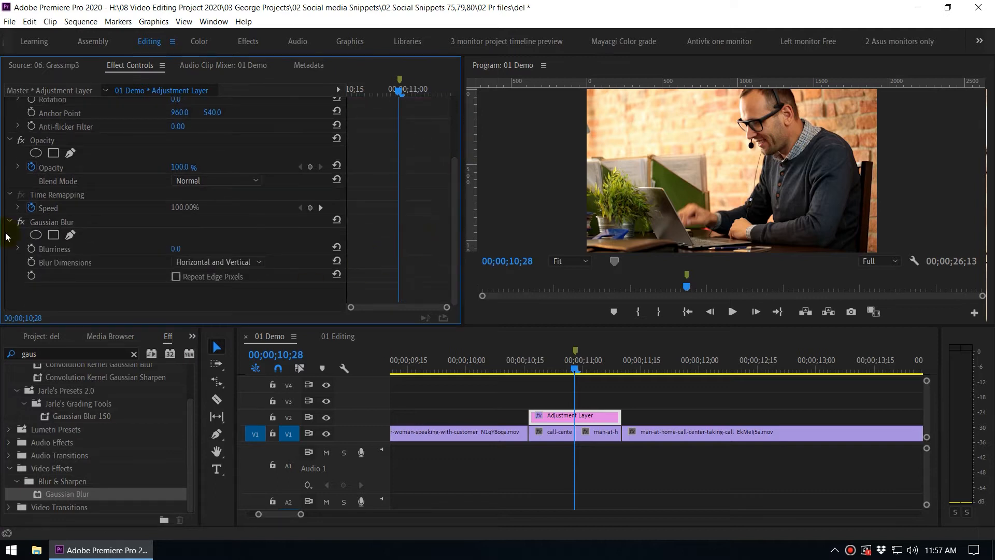
pyautogui.click(44, 228)
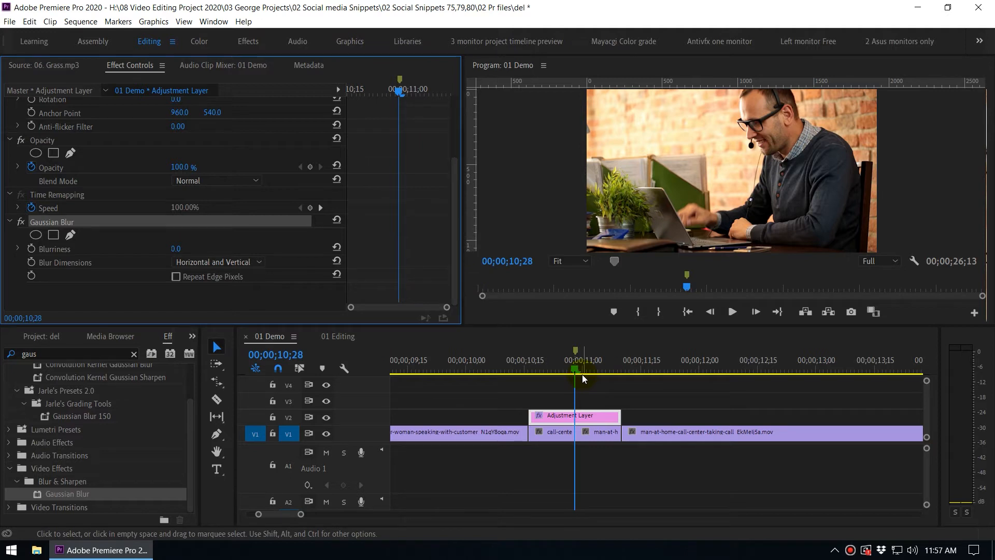
pyautogui.click(104, 226)
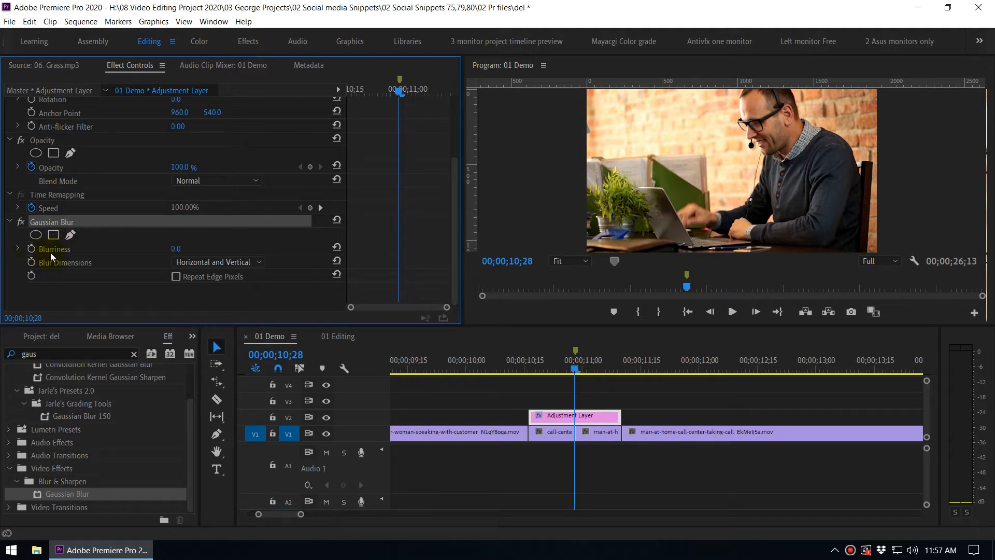
pyautogui.click(31, 248)
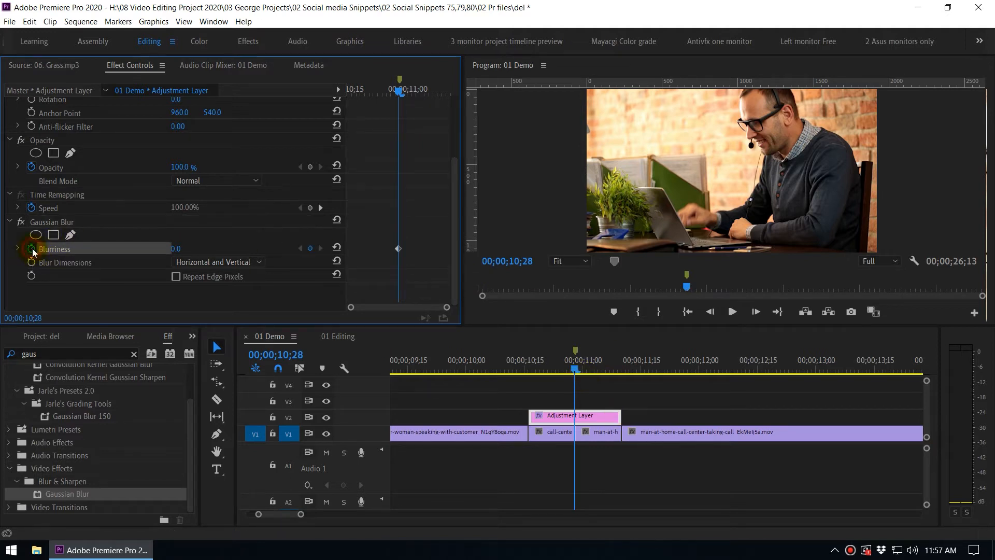
pyautogui.click(97, 245)
pyautogui.moveTo(404, 249)
pyautogui.mouseDown()
pyautogui.moveTo(342, 253)
pyautogui.moveTo(368, 258)
pyautogui.mouseUp()
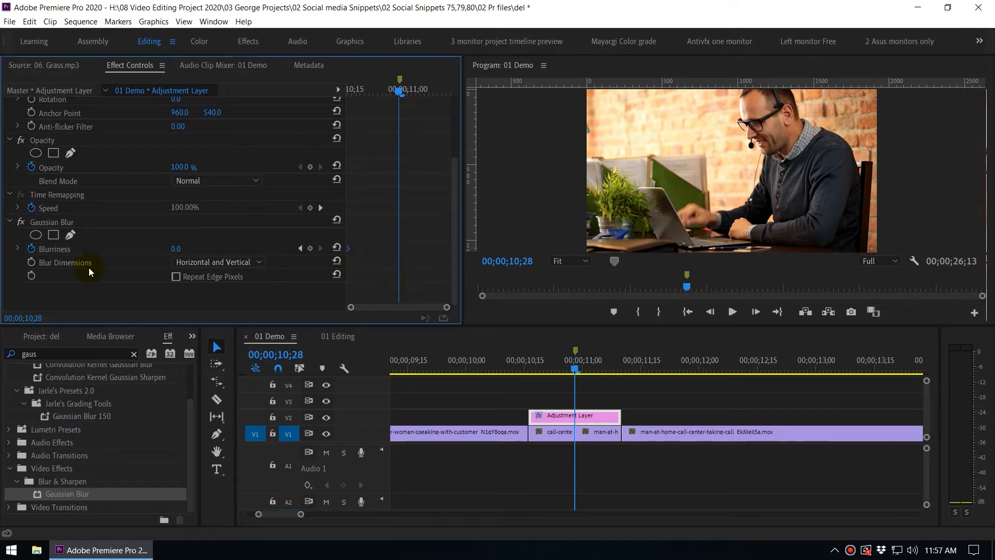
pyautogui.click(311, 249)
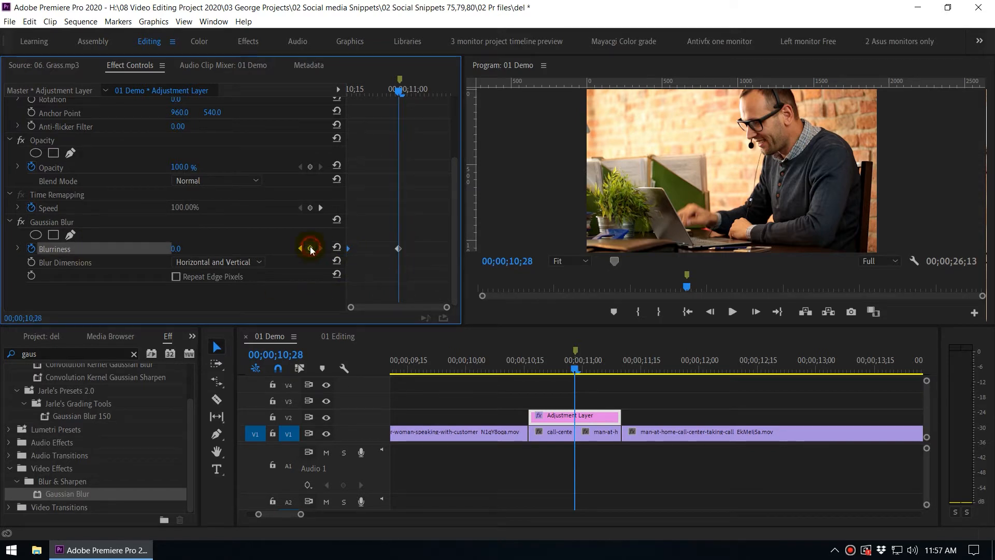
pyautogui.moveTo(399, 249); pyautogui.dragTo(457, 264)
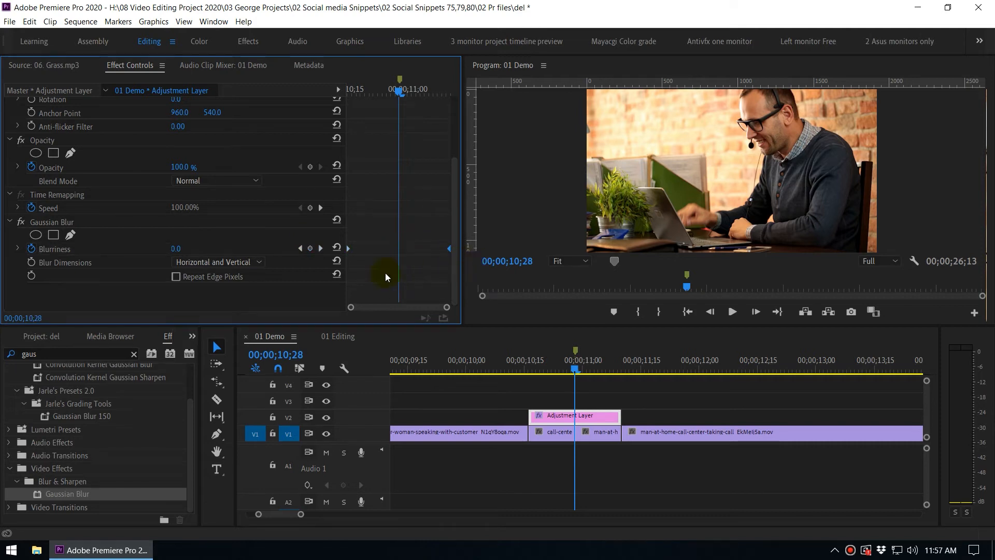
# - Set the Gaussian Blur's Blurriness to 100 at the marked cut in the middle of the adjustment layer
pyautogui.click(175, 249)
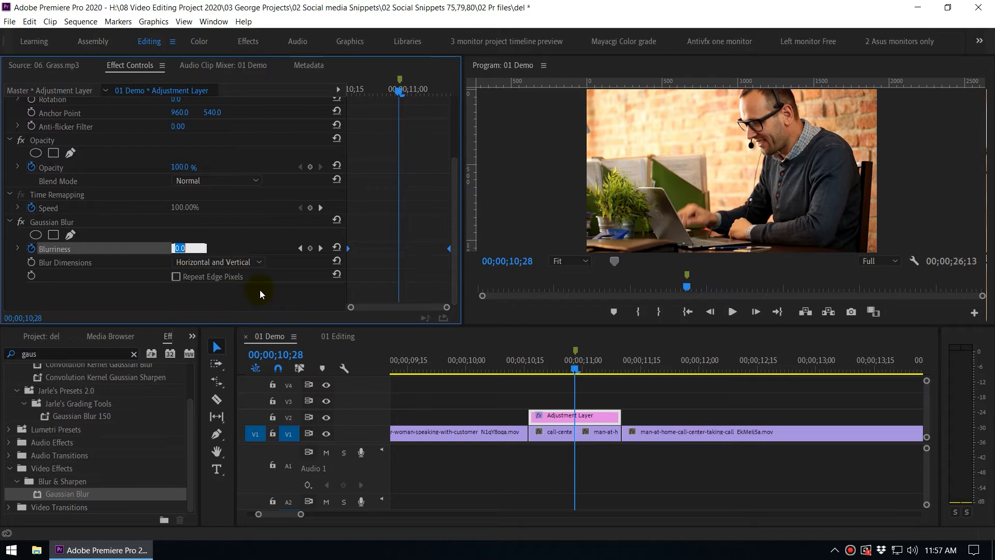
pyautogui.write('100')
pyautogui.press('Return')
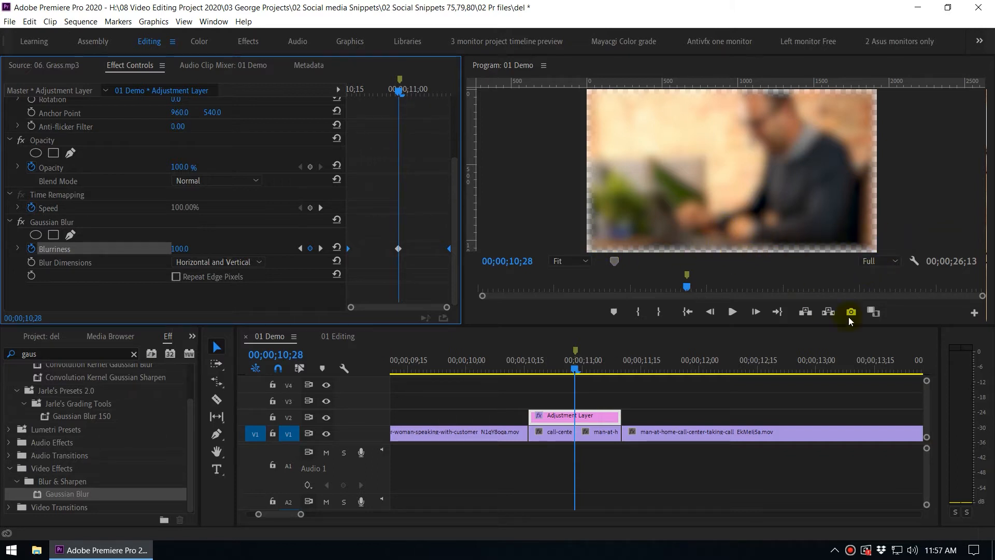
# - Turn the program monitor's transparency grid off and back on to compare the edges of the blurred frame
pyautogui.click(914, 261)
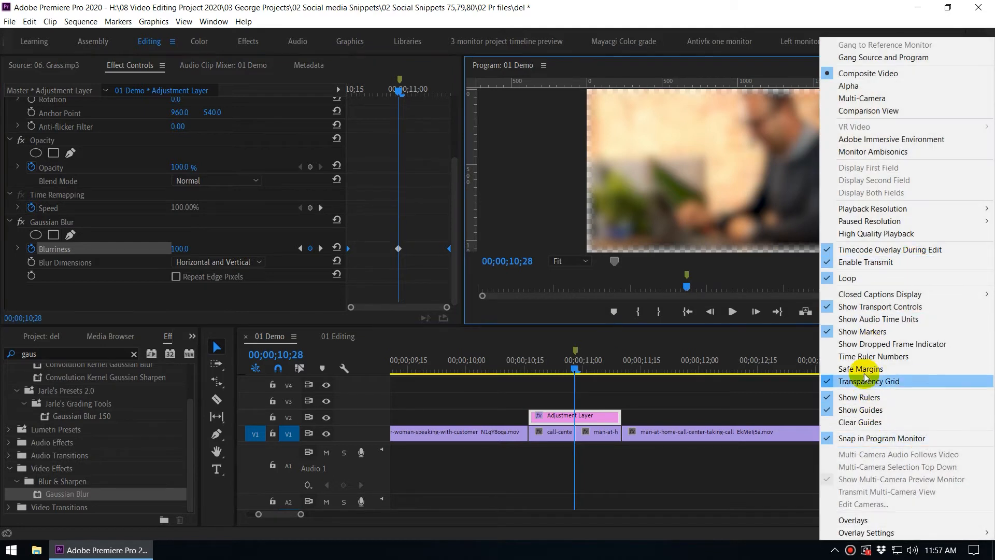
pyautogui.click(858, 385)
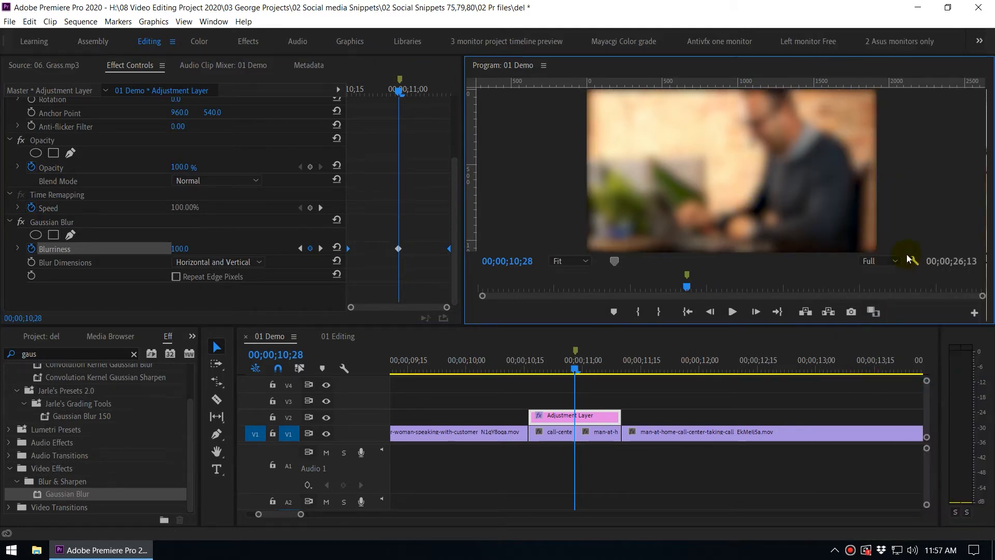
pyautogui.click(912, 261)
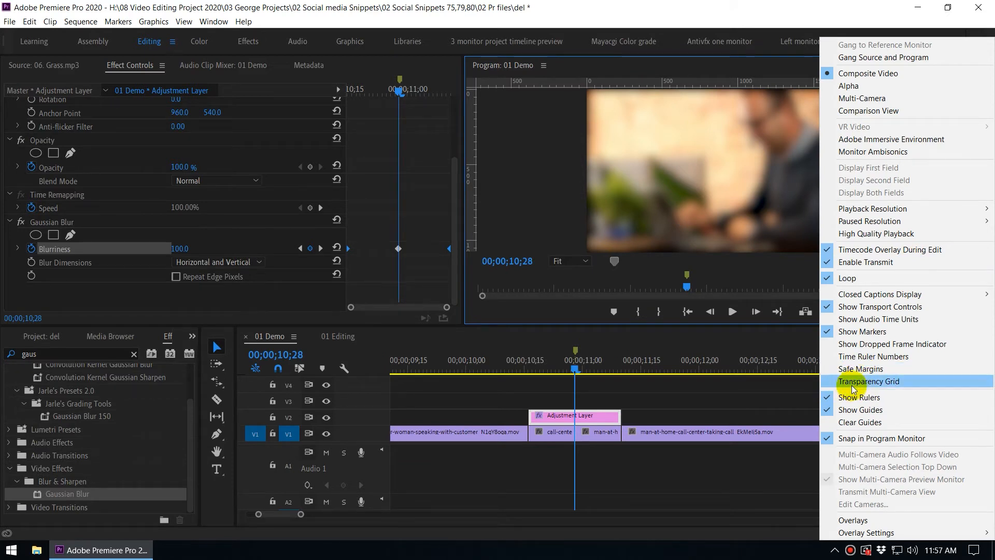
pyautogui.click(875, 383)
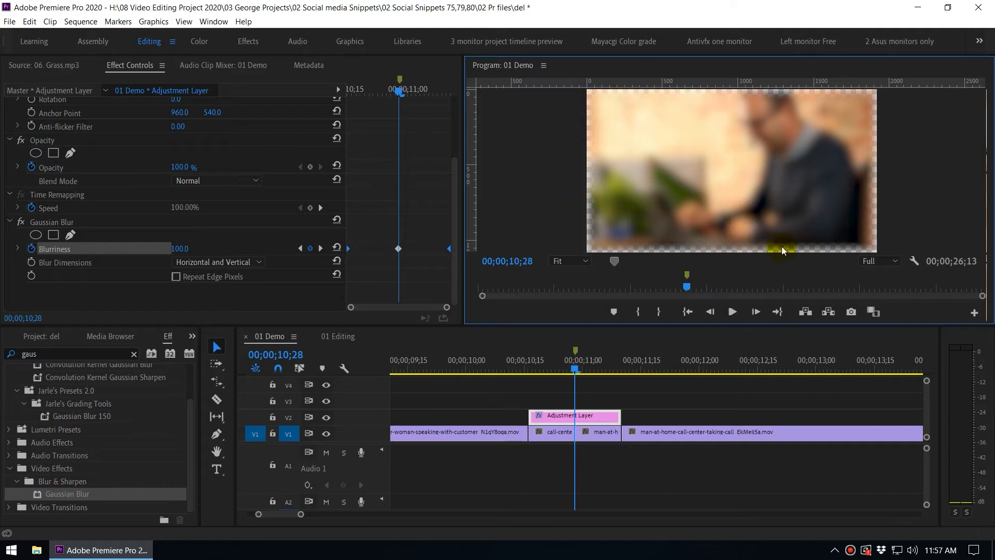
# - Enable Repeat Edge Pixels for the Gaussian Blur, inspect the frame edges enlarged, and preview the transition
pyautogui.click(176, 278)
pyautogui.click(524, 174)
pyautogui.press('`')
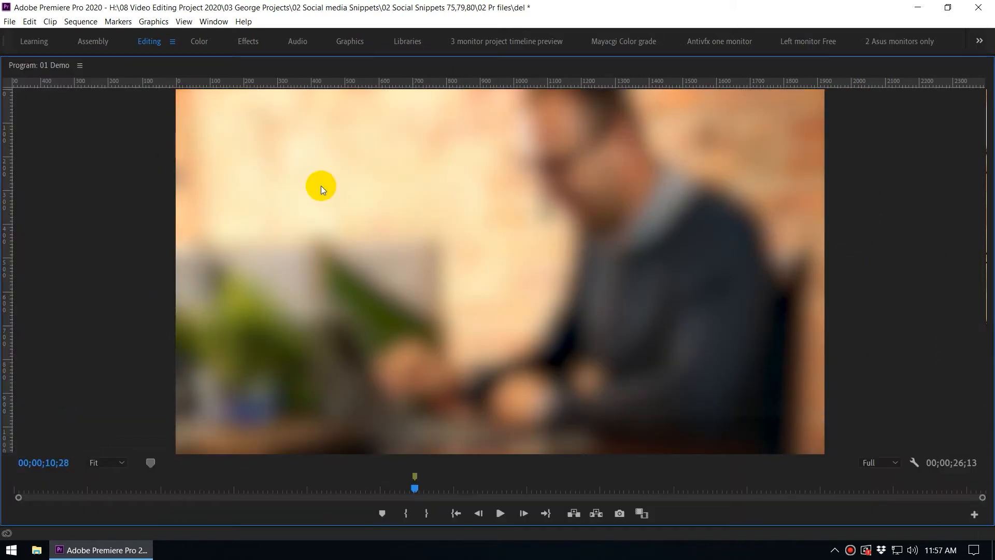
pyautogui.press('`')
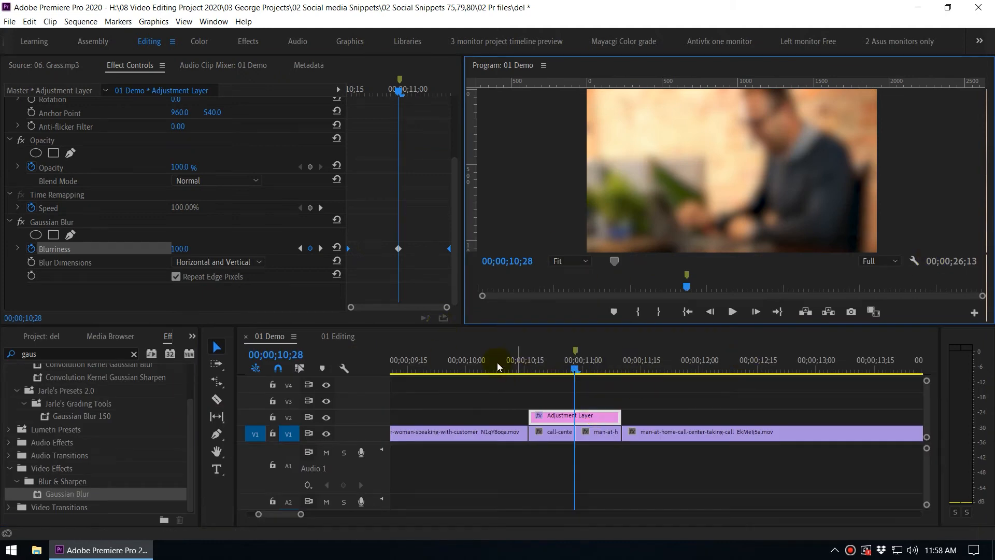
pyautogui.hotkey('shift', 'k')
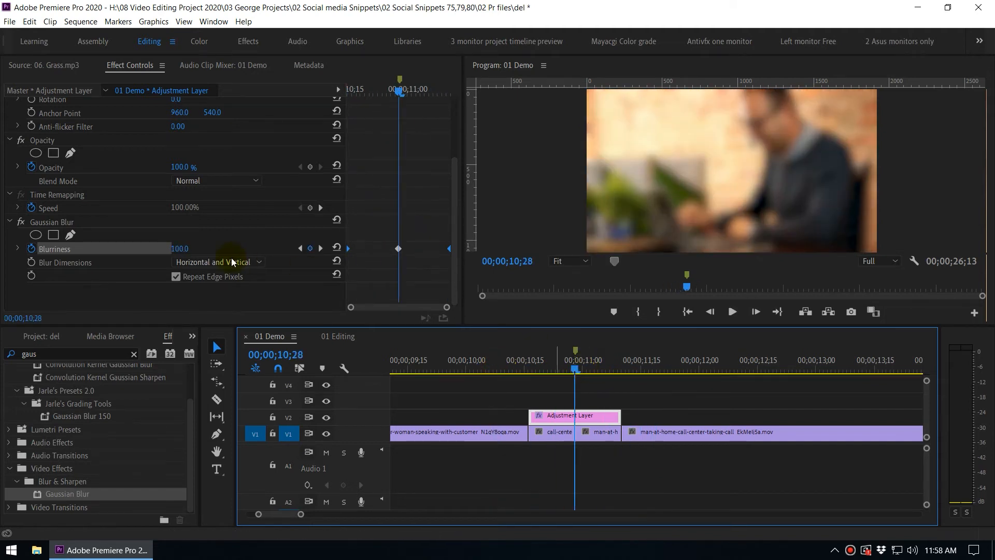
# - Set the Blurriness keyframe at the marked cut to 130 and play back the transition around it
pyautogui.click(180, 249)
pyautogui.write('130')
pyautogui.press('Return')
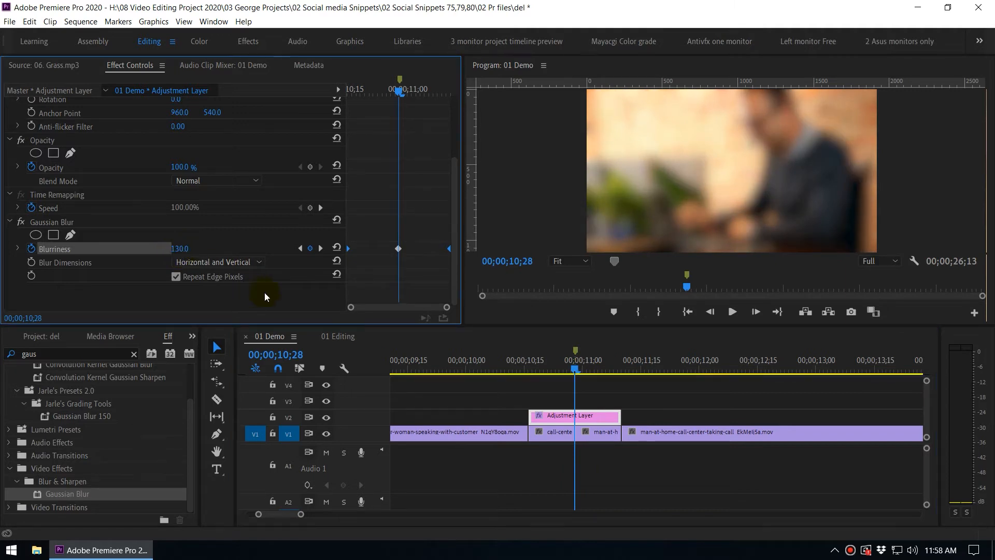
pyautogui.click(476, 347)
pyautogui.hotkey('shift', 'k')
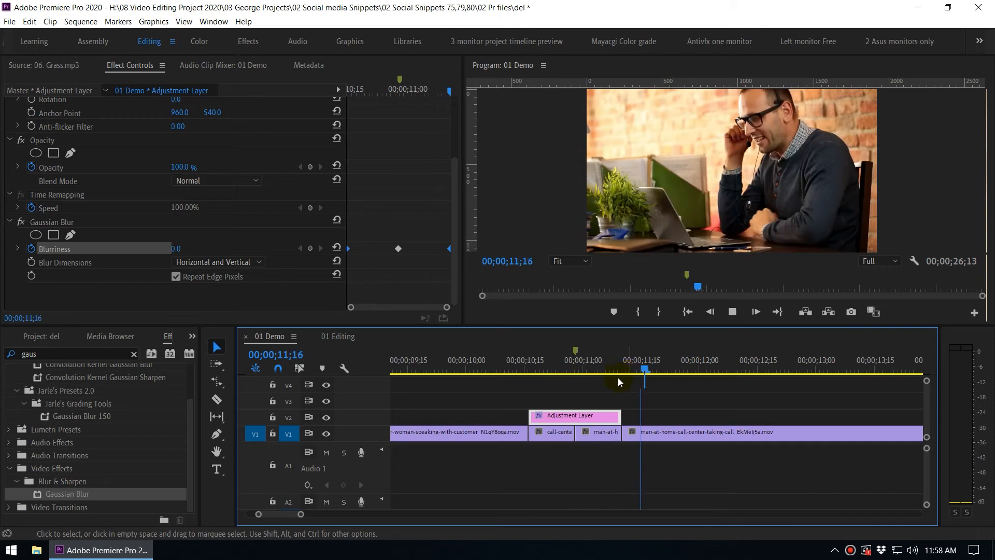
# - Find the Cross Dissolve video transition and apply it to the cut between the two clips beneath the adjustment layer
pyautogui.click(577, 436)
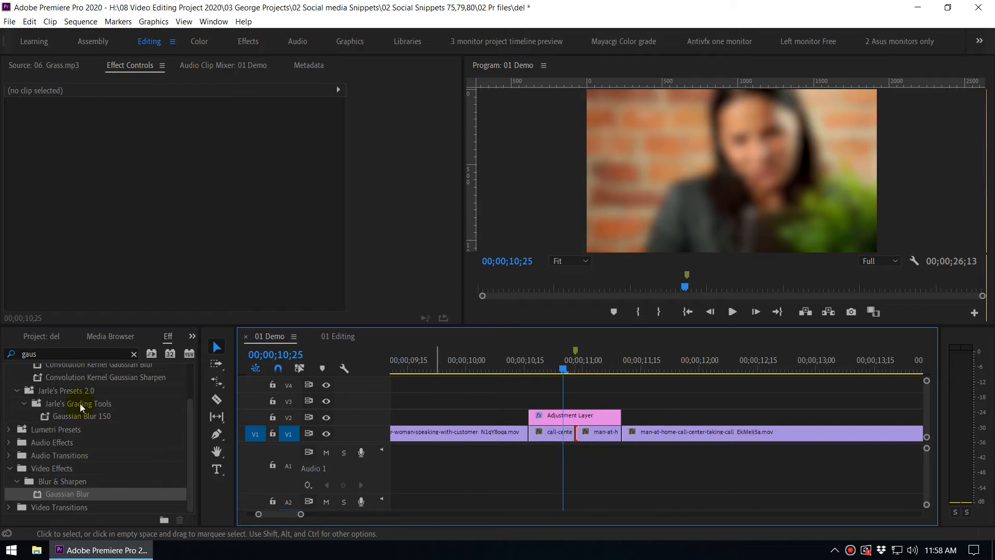
pyautogui.click(92, 353)
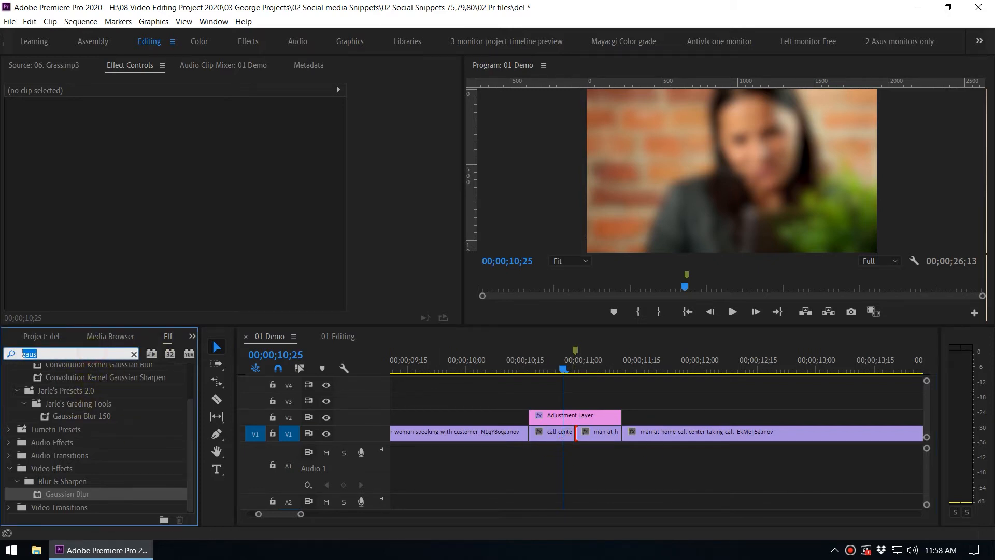
pyautogui.write('cross')
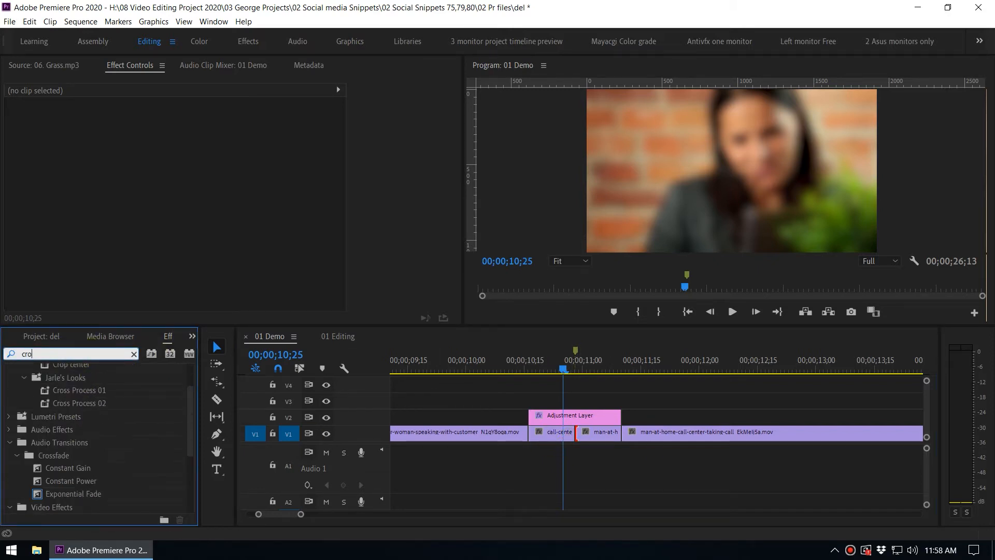
pyautogui.scroll(-3, 78, 460)
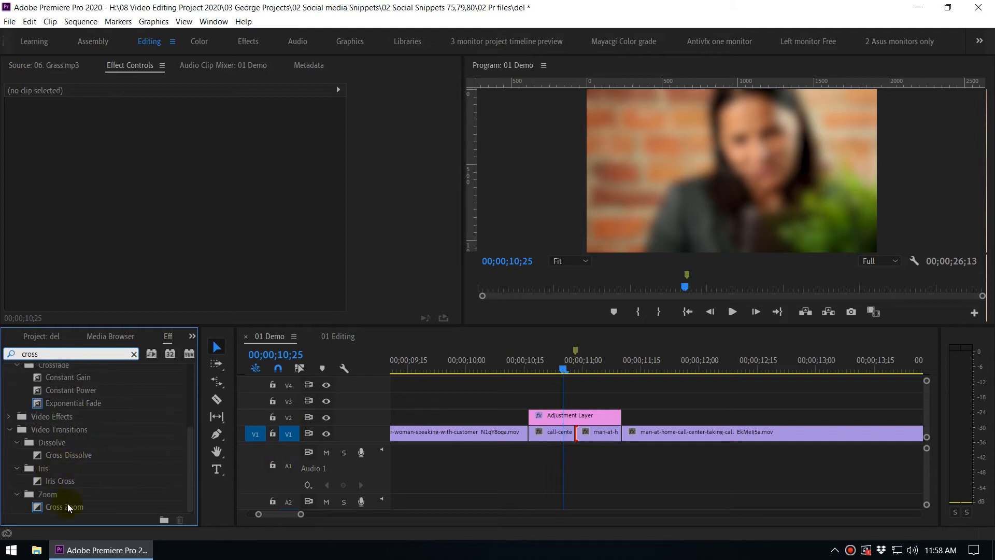
pyautogui.moveTo(37, 455); pyautogui.dragTo(576, 438)
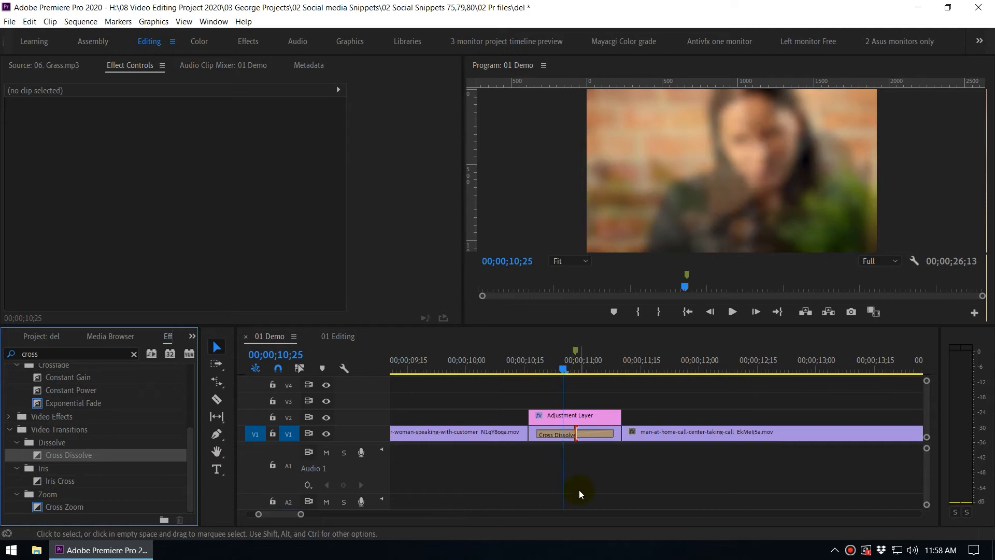
# - Set the Cross Dissolve's duration to 6 frames
pyautogui.doubleClick(567, 435)
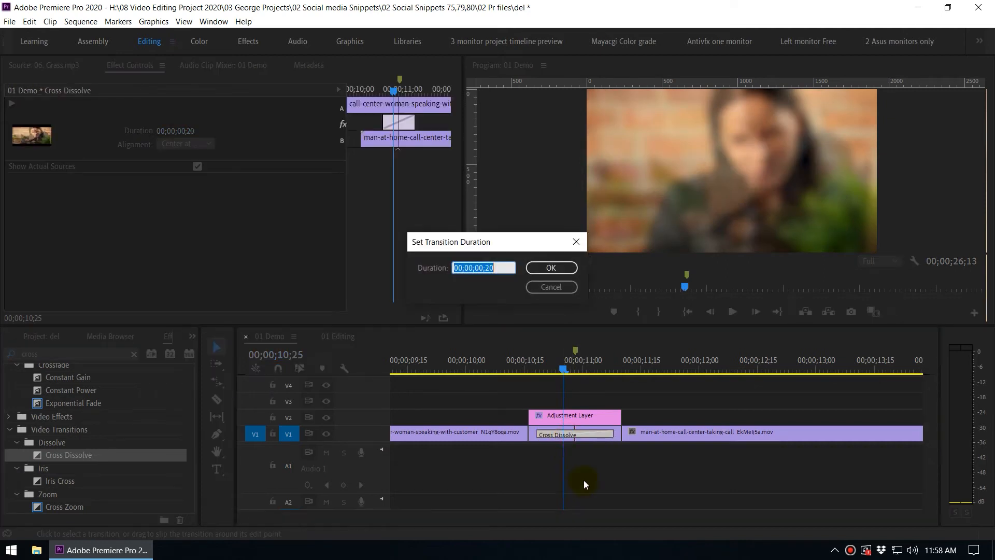
pyautogui.write('6')
pyautogui.click(550, 267)
# - Play and scrub through the shortened dissolve under the blur, including an enlarged preview in the program monitor
pyautogui.click(478, 367)
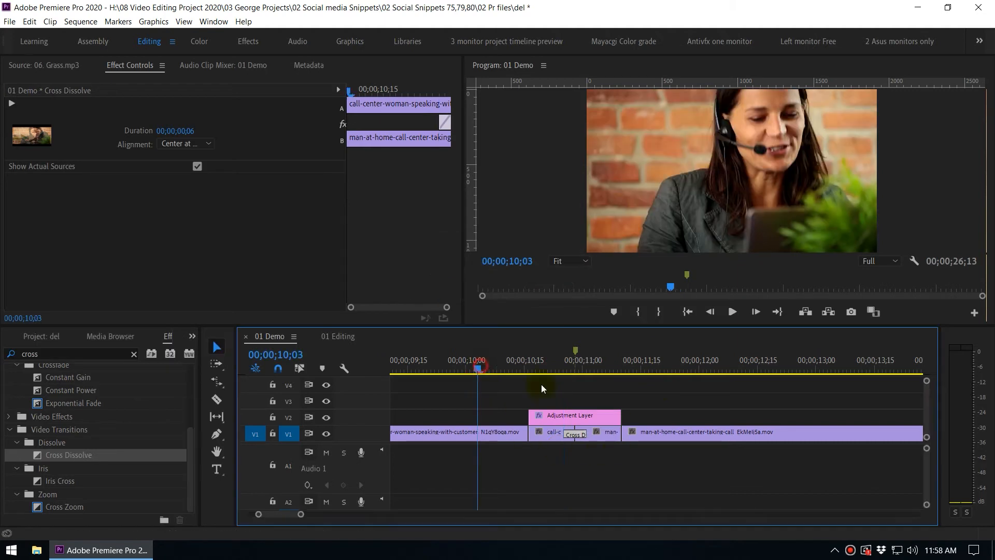
pyautogui.press('space')
pyautogui.click(468, 361)
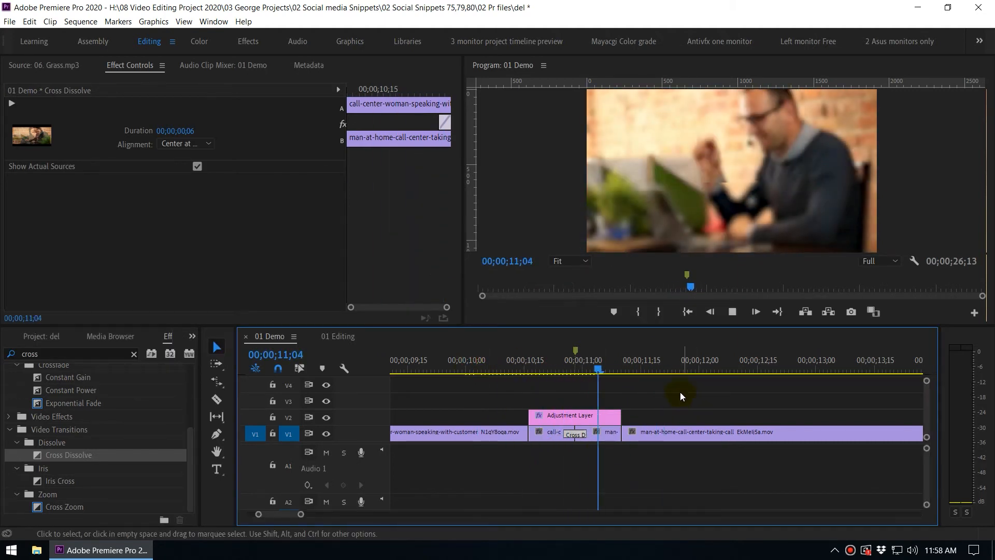
pyautogui.moveTo(503, 372); pyautogui.dragTo(580, 368)
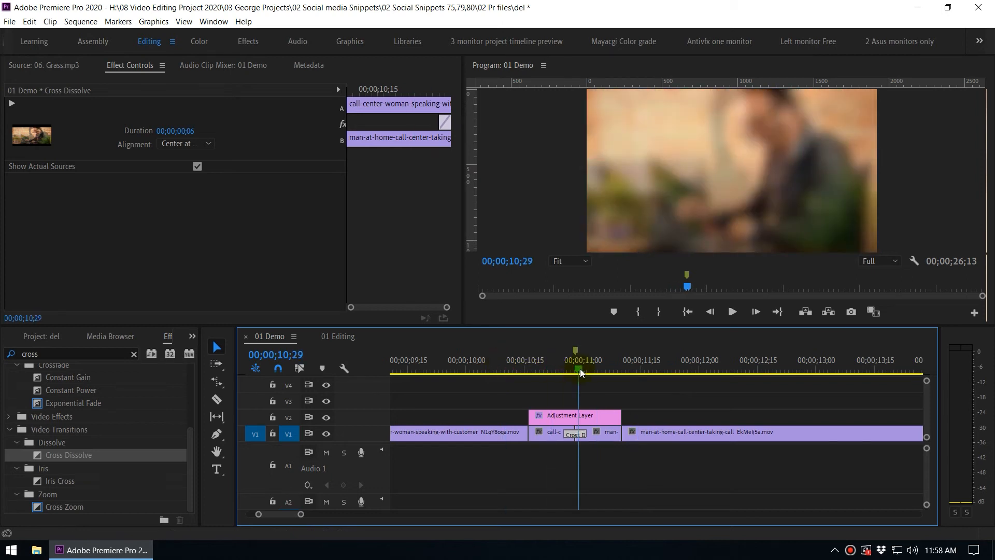
pyautogui.click(485, 358)
pyautogui.press('`')
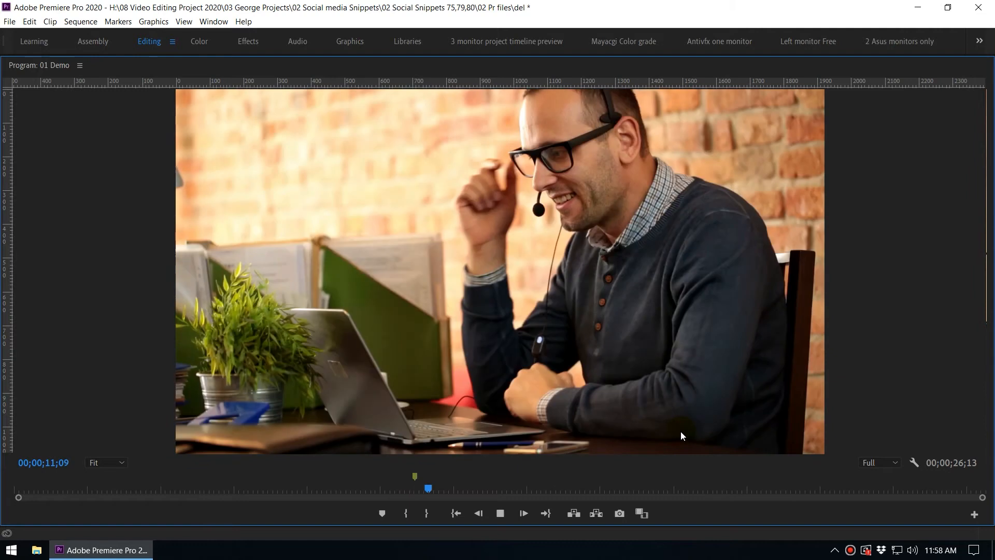
pyautogui.press('`')
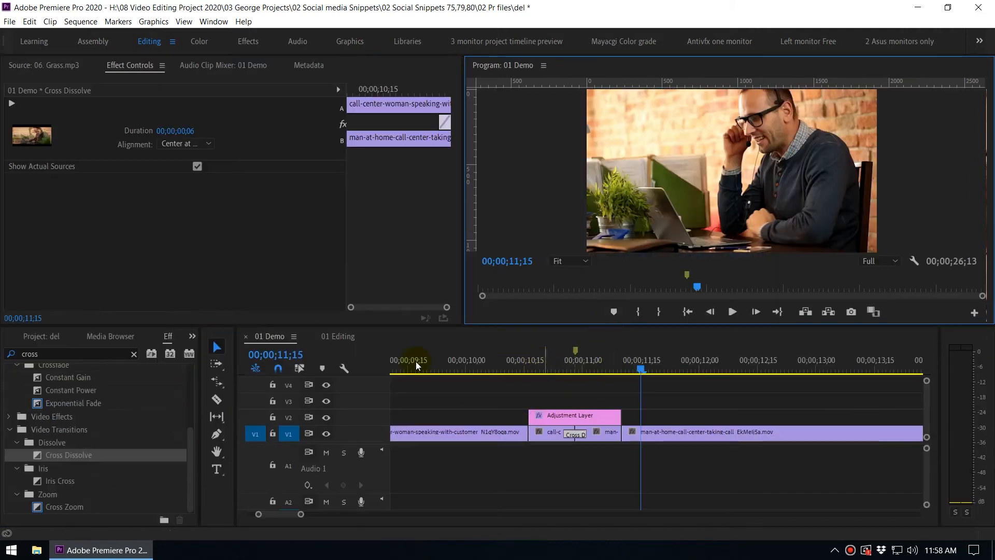
# - Play back the blur transition in the 01 Editing sequence for comparison
pyautogui.click(342, 337)
pyautogui.click(493, 358)
pyautogui.press('space')
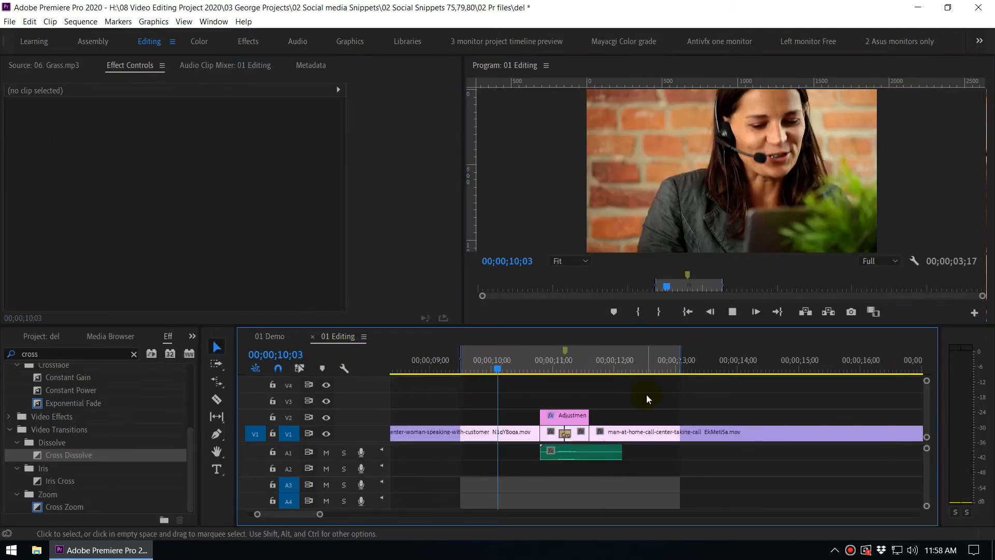
pyautogui.press('space')
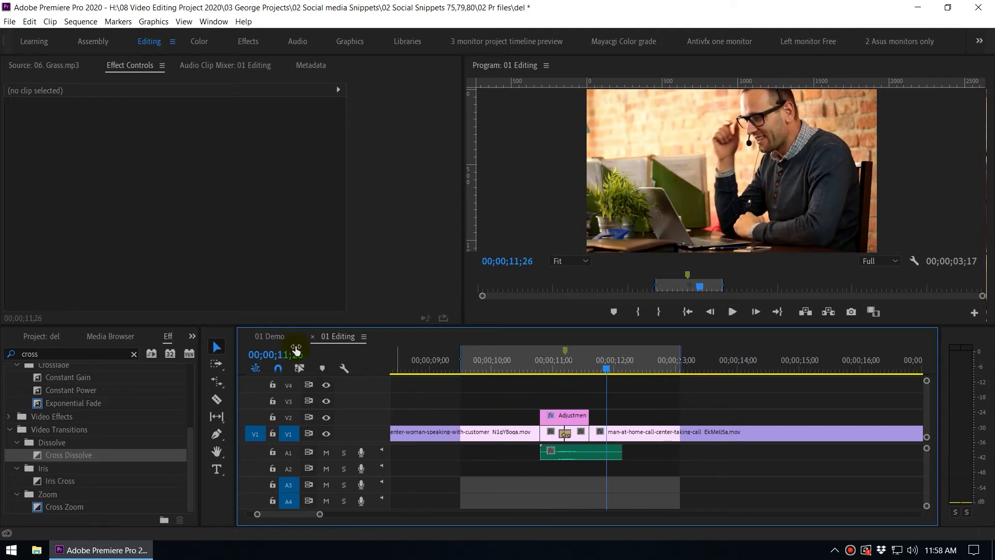
# - In the 01 Demo sequence, change the adjustment layer's middle Blurriness keyframe at the cut to Bezier interpolation
pyautogui.click(274, 338)
pyautogui.moveTo(555, 369); pyautogui.dragTo(573, 369)
pyautogui.click(605, 418)
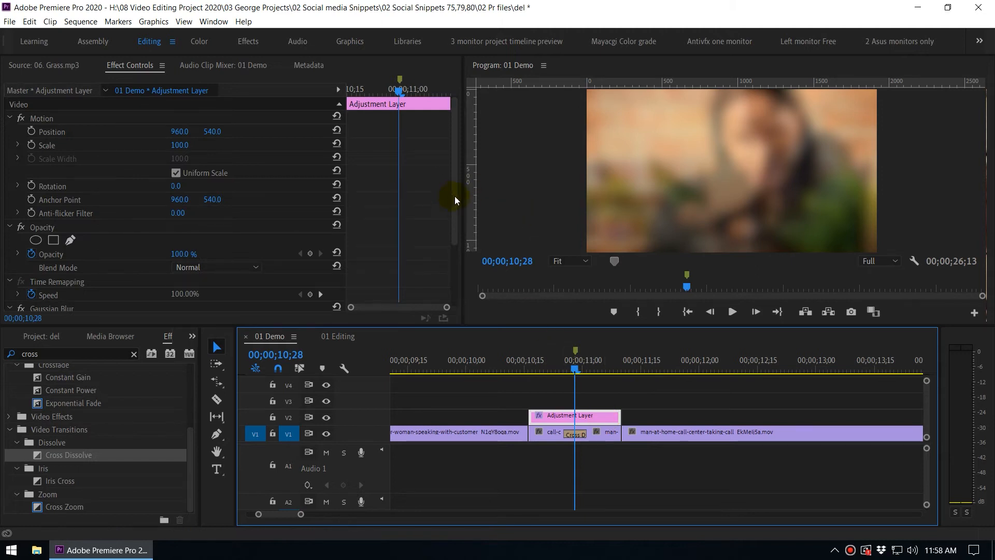
pyautogui.moveTo(455, 196); pyautogui.dragTo(450, 285)
pyautogui.press('`')
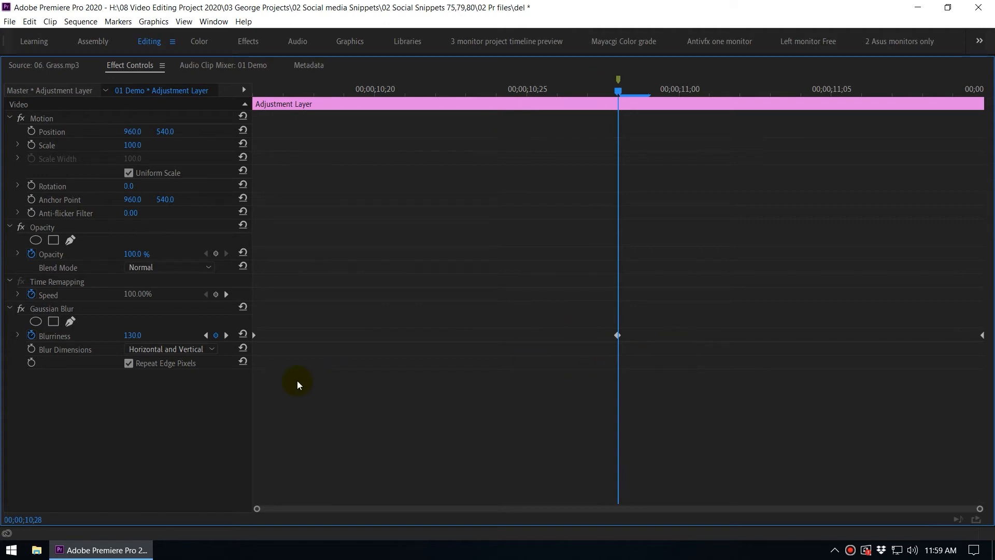
pyautogui.rightClick(617, 337)
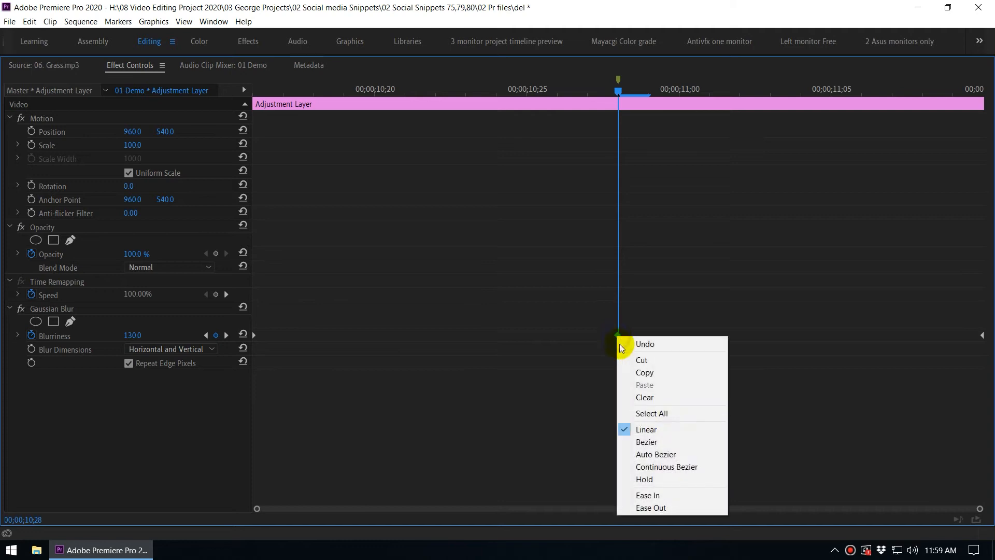
pyautogui.click(665, 441)
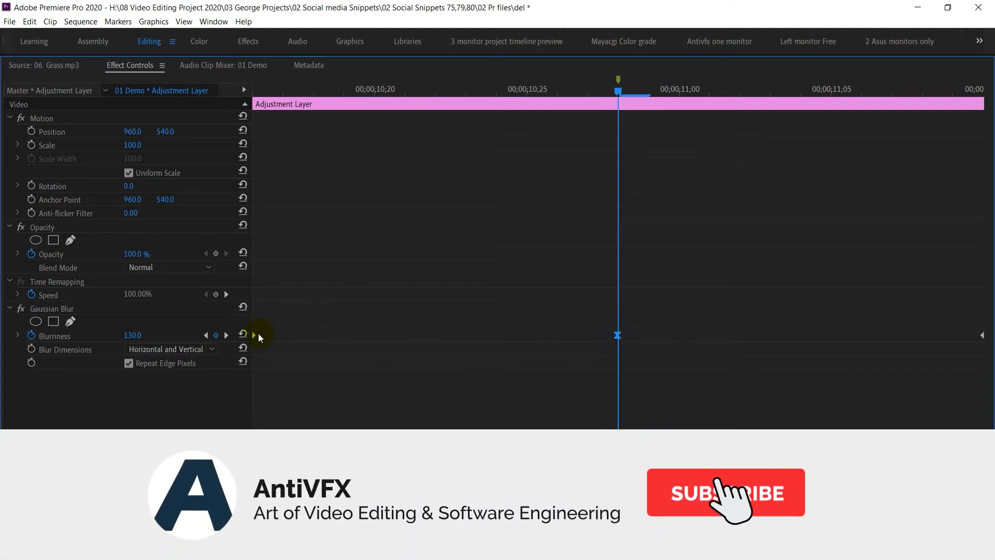
# - Apply Ease Out to the first Blurriness keyframe and Ease In to the last one
pyautogui.rightClick(254, 335)
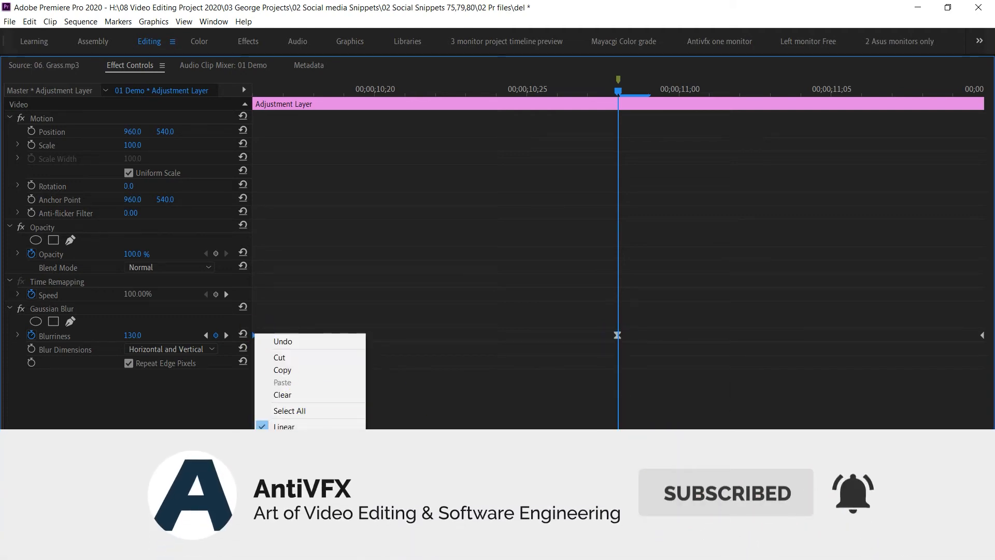
pyautogui.click(306, 503)
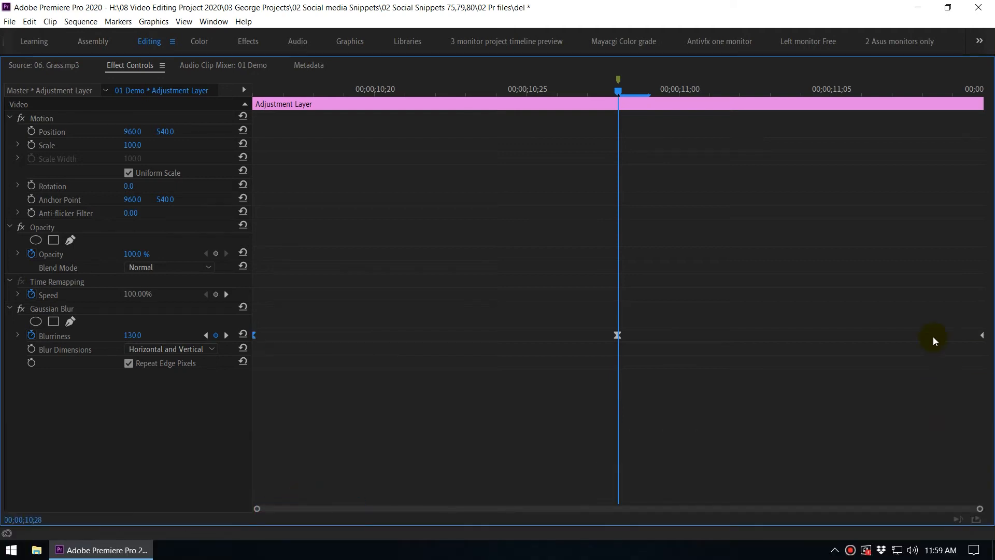
pyautogui.rightClick(982, 337)
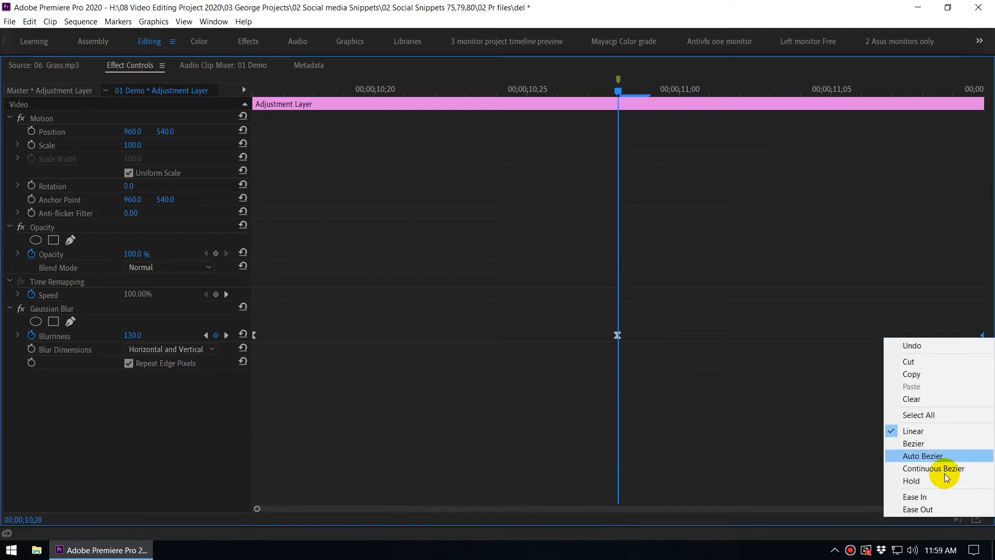
pyautogui.click(928, 495)
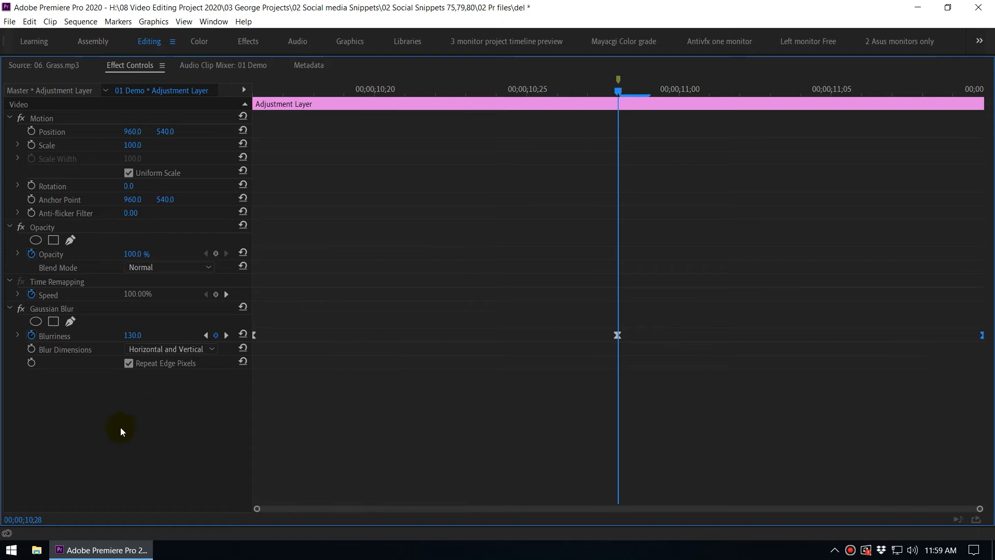
# - Show the Blurriness graph and extend the first keyframe's Bezier handle toward the middle keyframe for a slower start
pyautogui.click(18, 336)
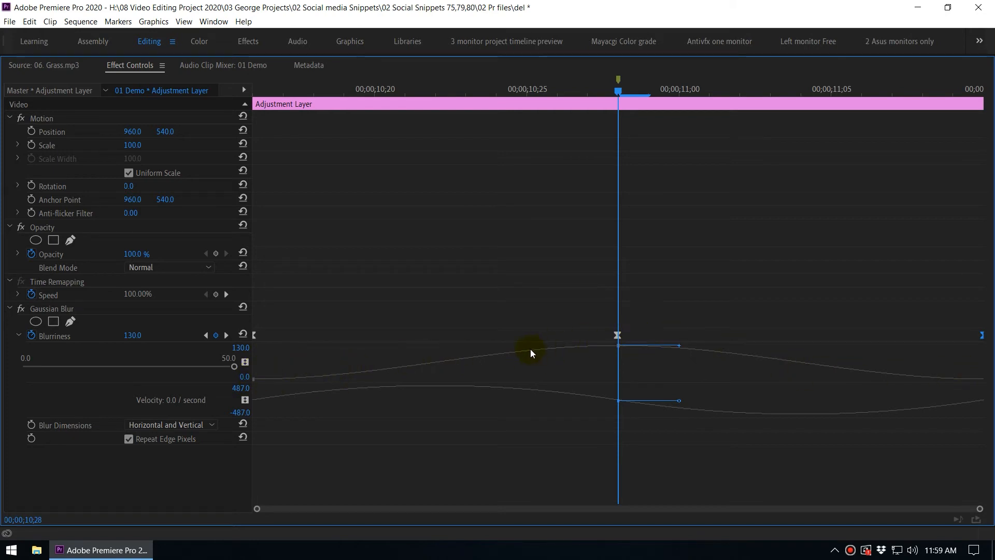
pyautogui.click(254, 379)
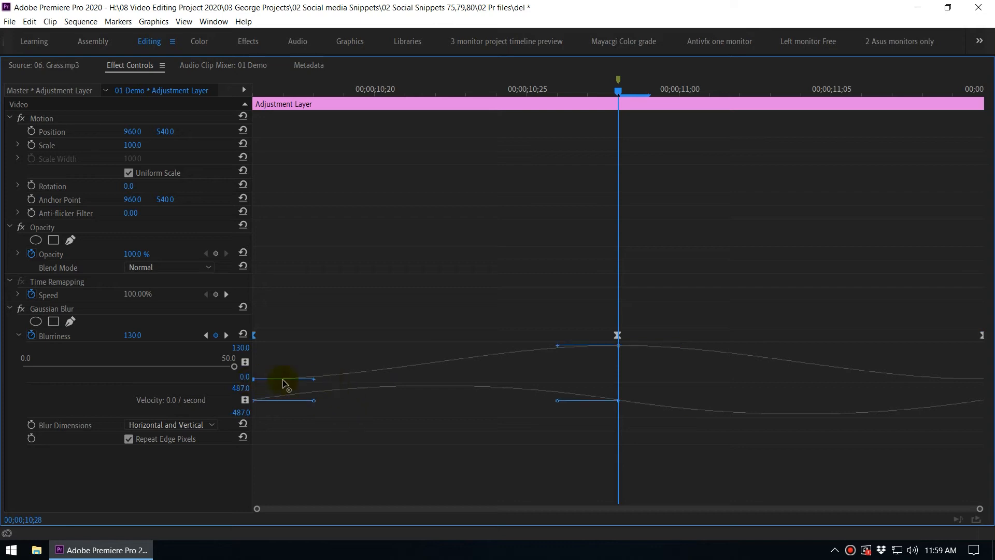
pyautogui.moveTo(315, 379); pyautogui.dragTo(464, 382)
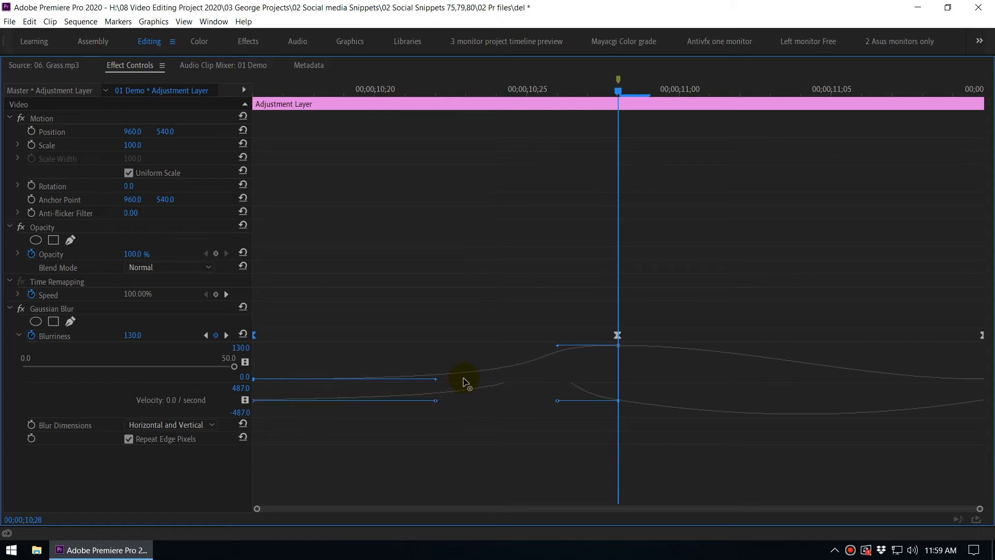
# - Angle the middle Blurriness keyframe's outgoing Bezier handle downward so the blur drops off faster after the cut
pyautogui.click(982, 335)
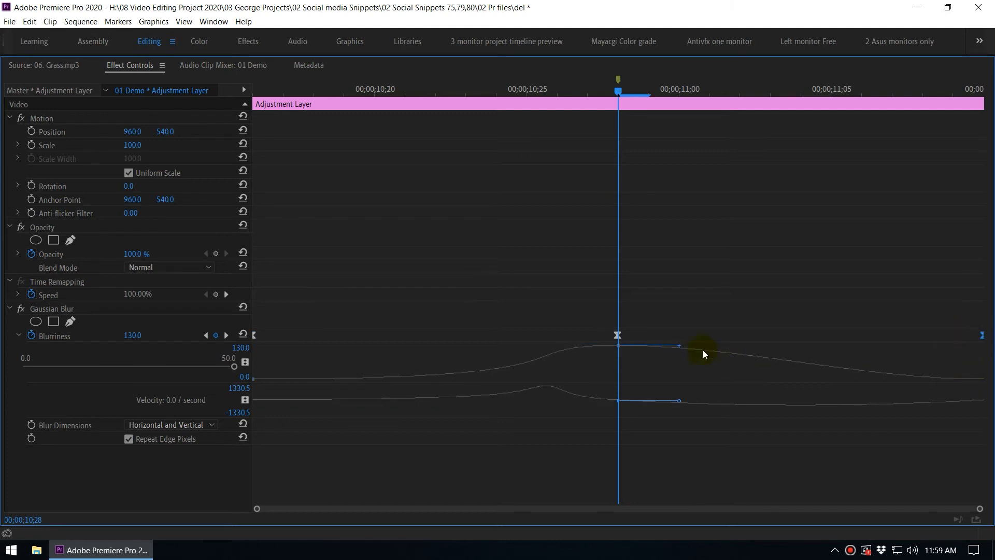
pyautogui.click(681, 346)
pyautogui.moveTo(682, 348); pyautogui.dragTo(682, 360)
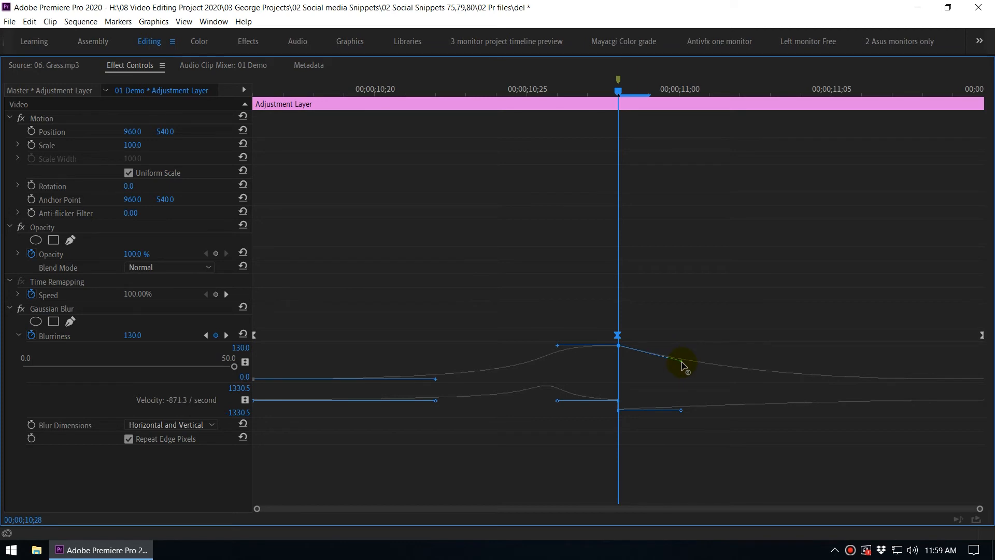
pyautogui.click(682, 453)
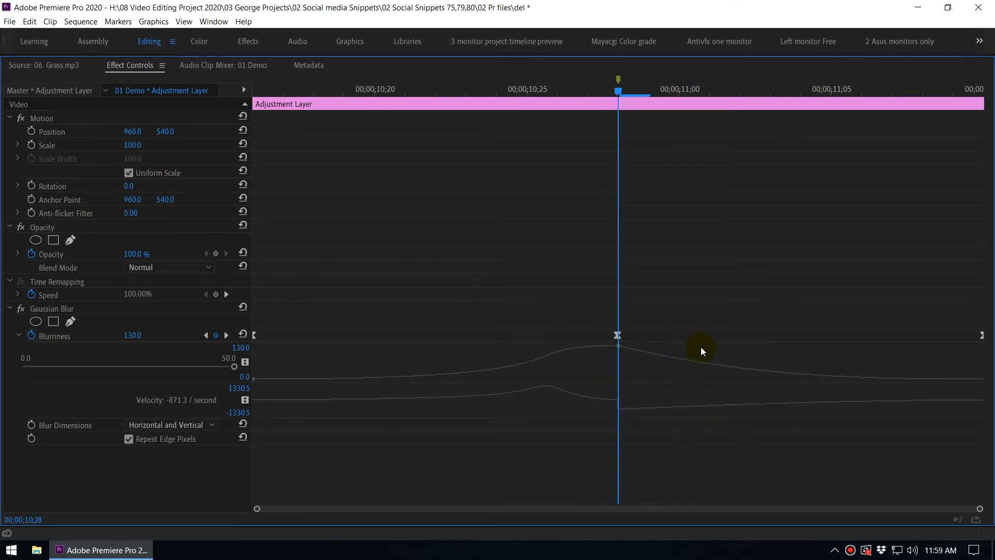
# - Return to the full workspace and play back the eased blur transition in the 01 Demo sequence
pyautogui.press('`')
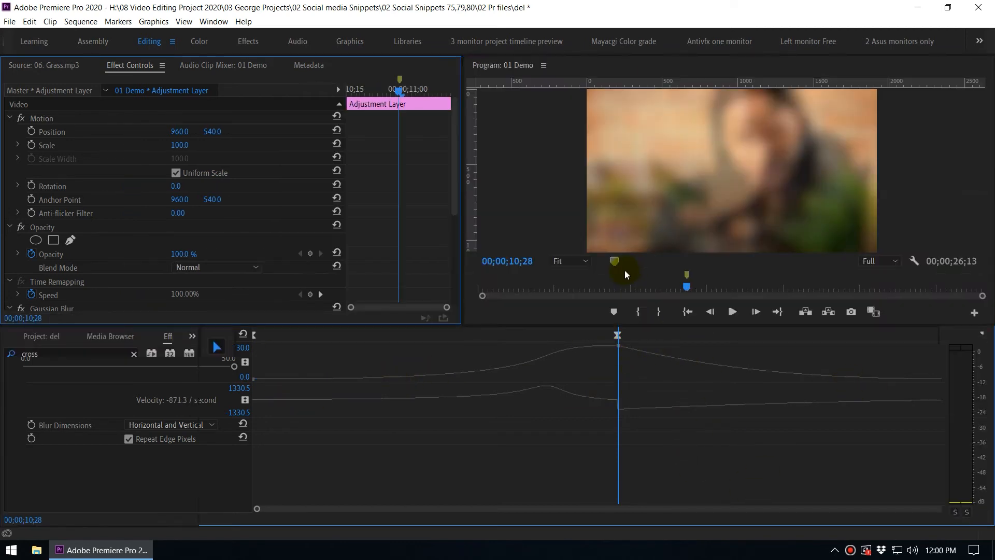
pyautogui.click(522, 363)
pyautogui.press('space')
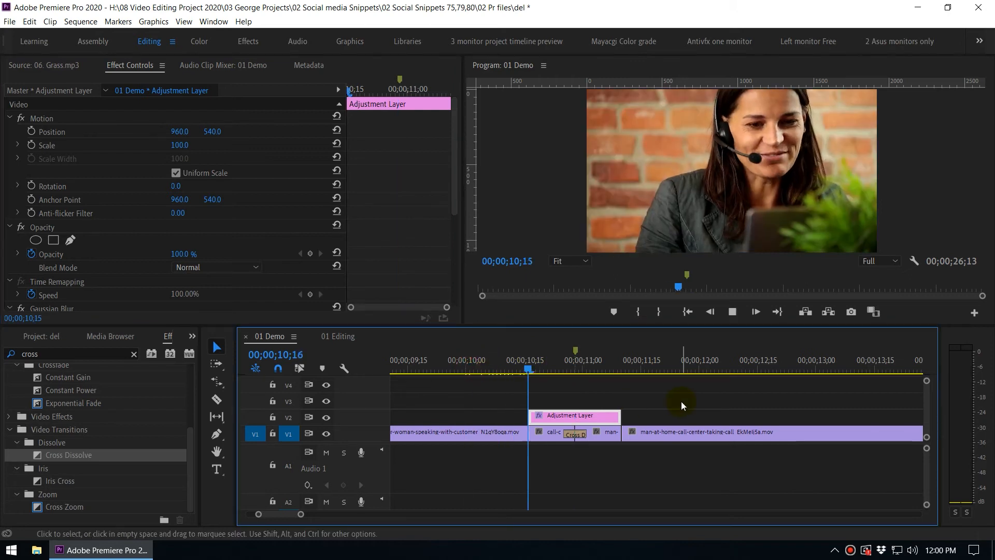
pyautogui.click(481, 363)
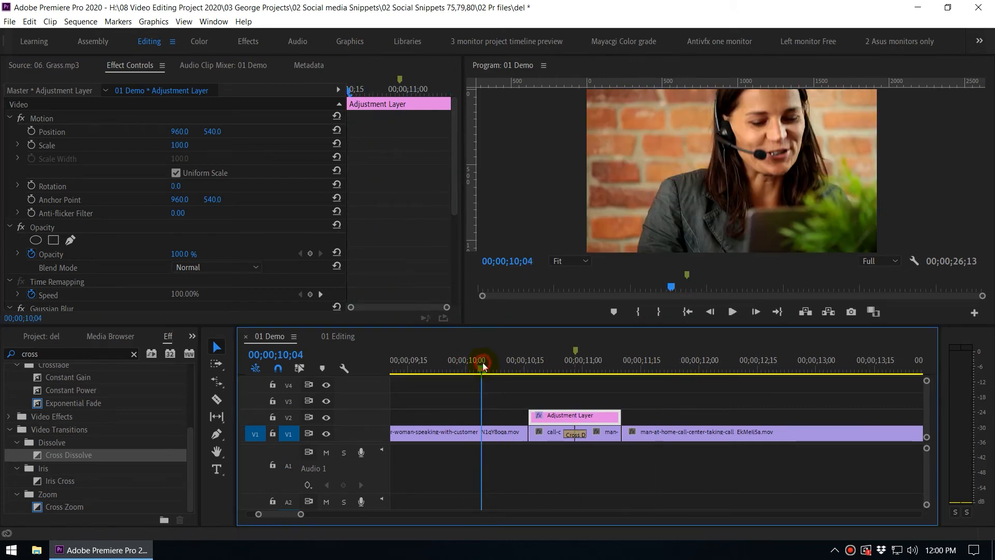
pyautogui.click(337, 336)
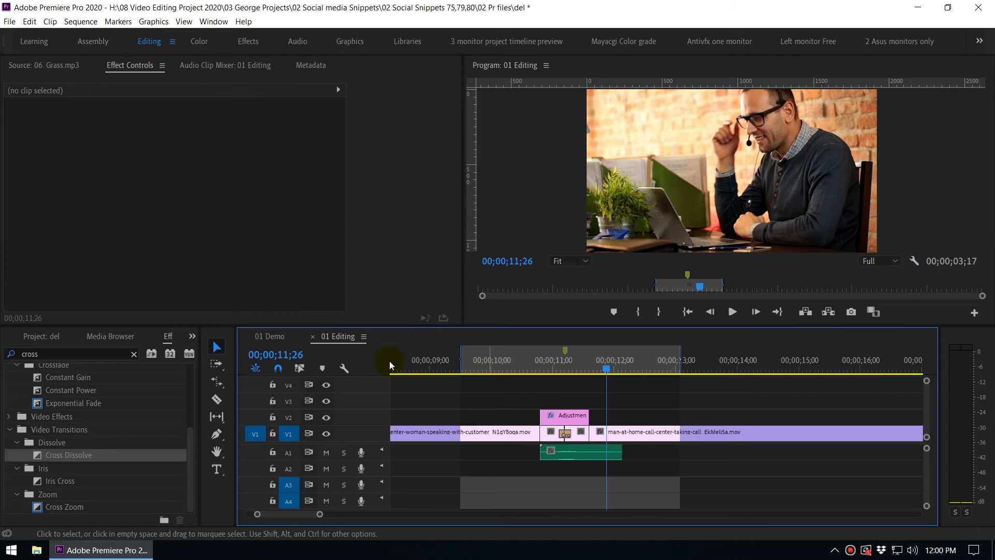
pyautogui.click(262, 337)
pyautogui.press('space')
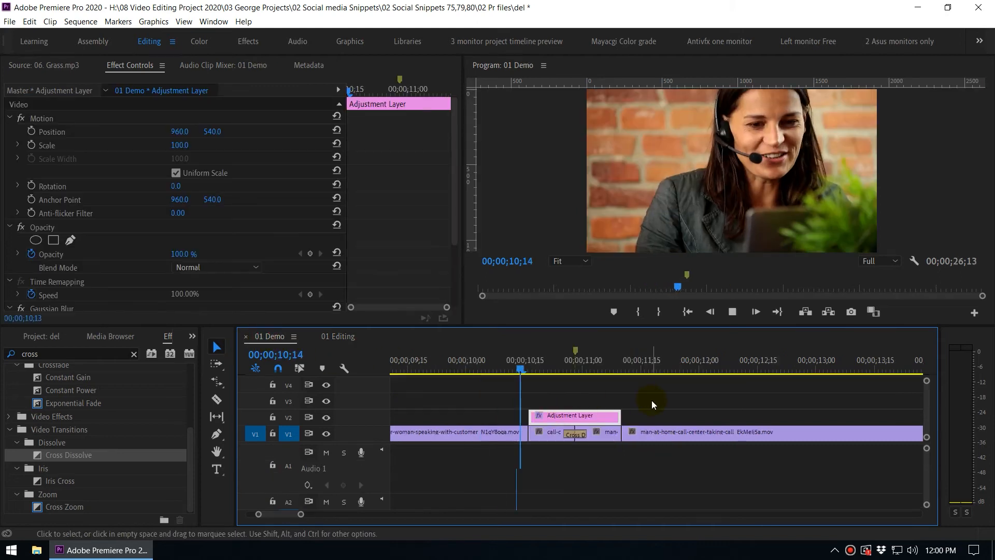
# - Mark In at 00;00;09;29 and Out at about 00;00;12;01 around the transition, and play that range in the enlarged program monitor
pyautogui.click(461, 363)
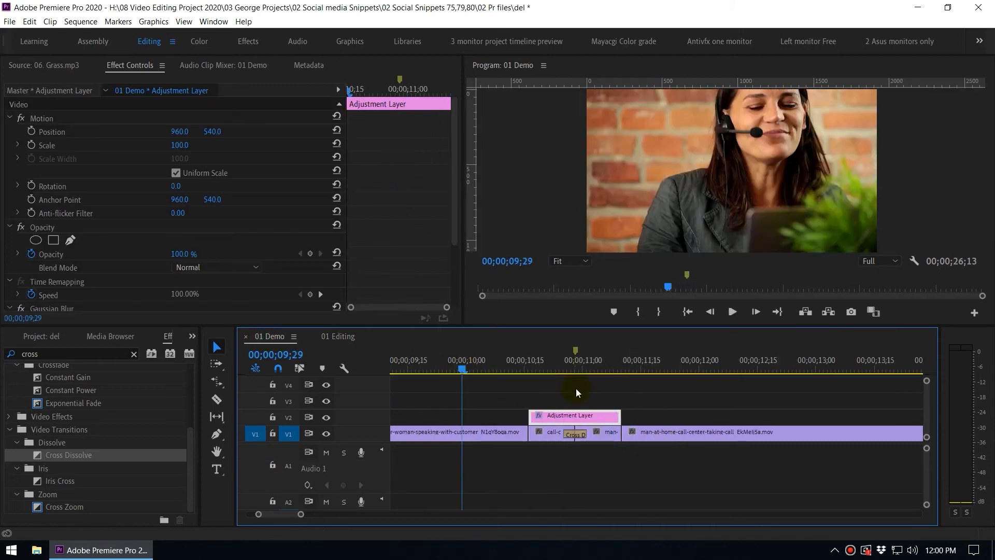
pyautogui.click(704, 369)
pyautogui.press('o')
pyautogui.click(527, 187)
pyautogui.press('`')
pyautogui.hotkey('ctrl', 'shift', 'space')
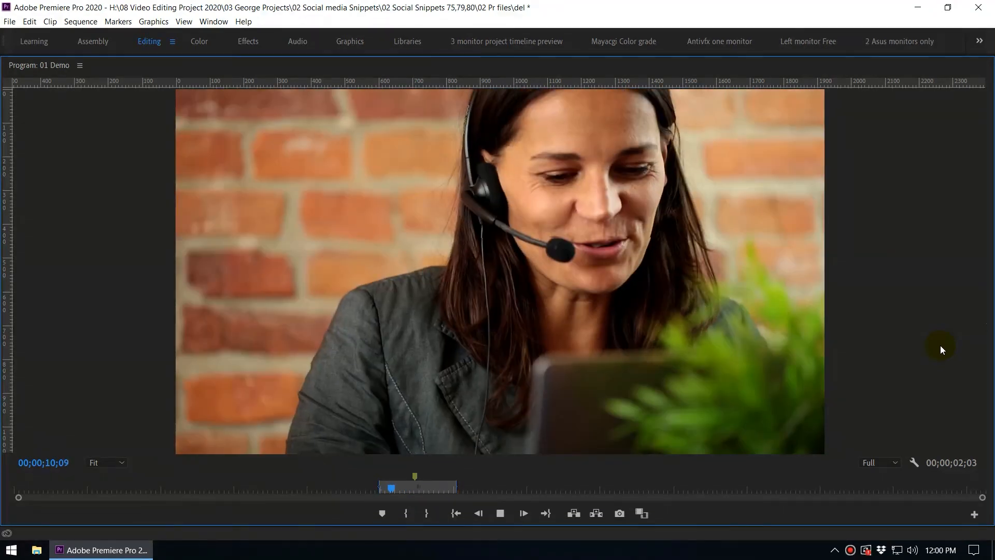
pyautogui.press('space')
pyautogui.press('`')
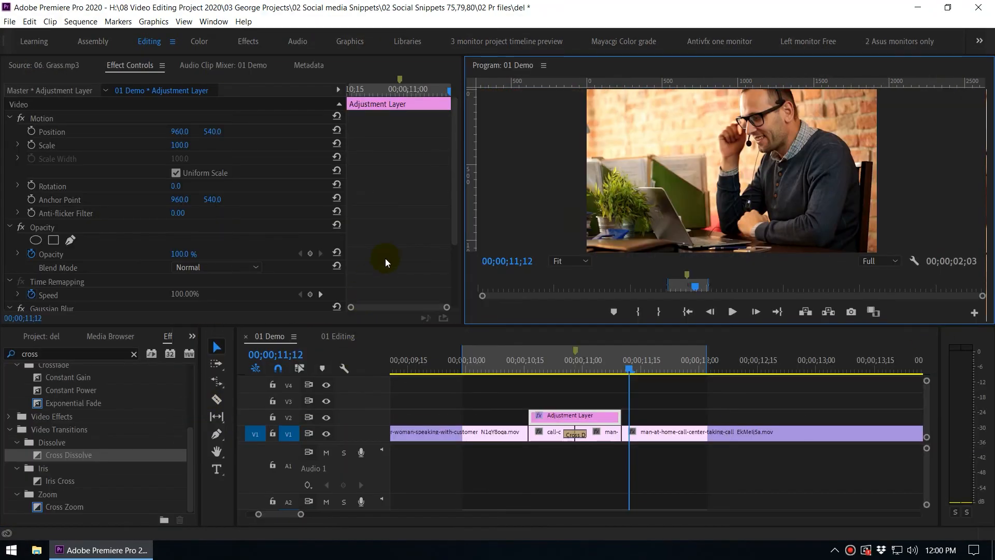
# - Examine the adjustment layer's eased Blurriness graph and compare it with frames along the blur transition in the 01 Demo sequence
pyautogui.press('`')
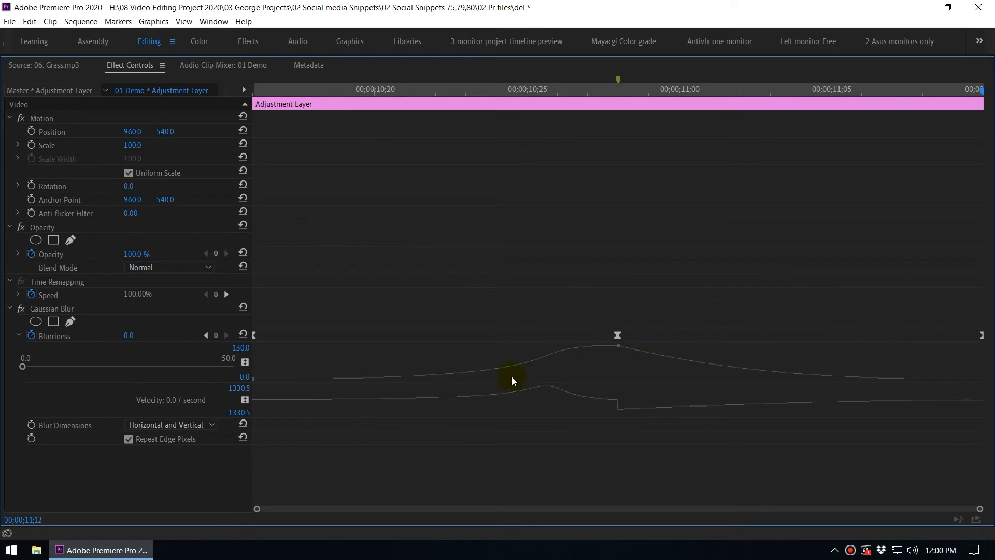
pyautogui.press('`')
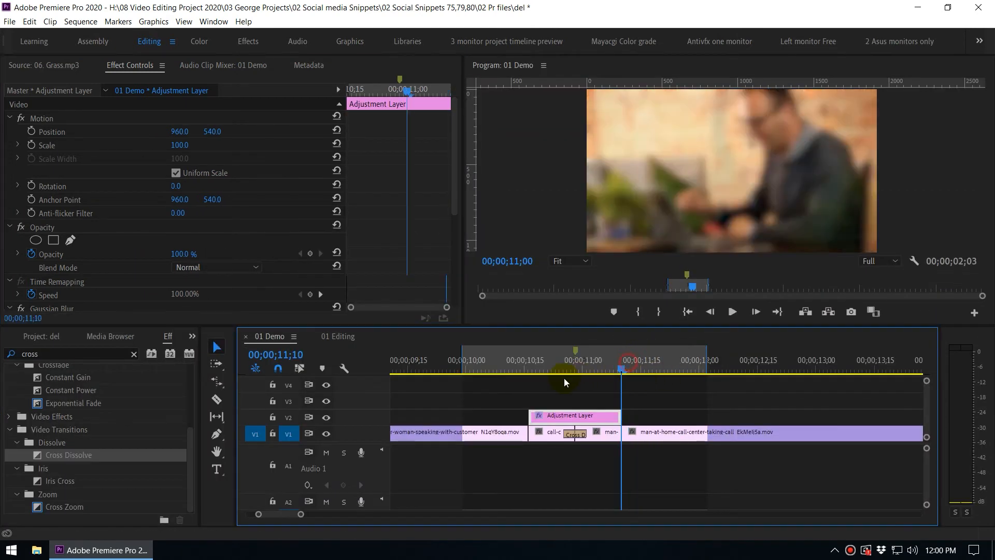
pyautogui.click(532, 369)
pyautogui.press('Left')
pyautogui.press('Left')
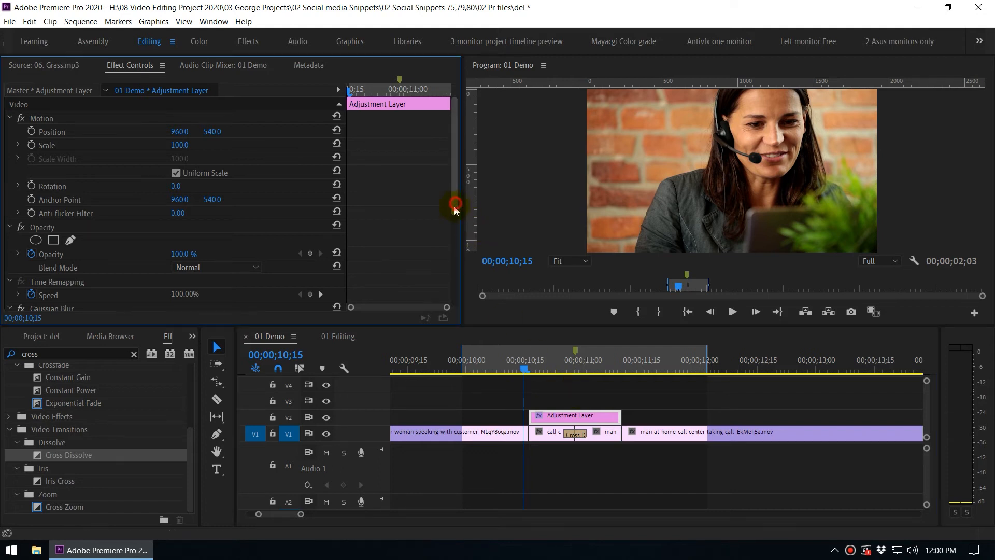
pyautogui.scroll(-5, 451, 248)
pyautogui.press('`')
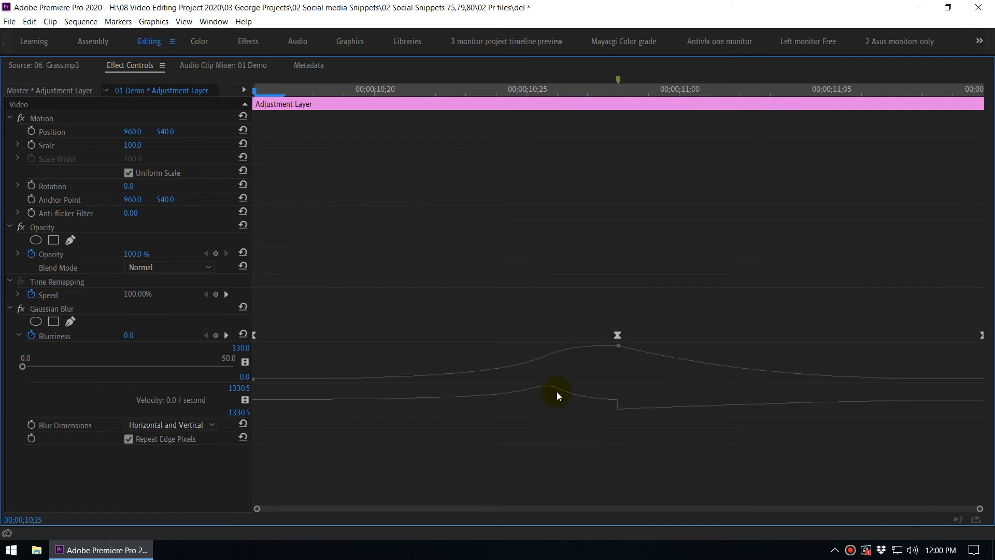
pyautogui.press('`')
pyautogui.click(558, 362)
pyautogui.moveTo(456, 220); pyautogui.dragTo(447, 279)
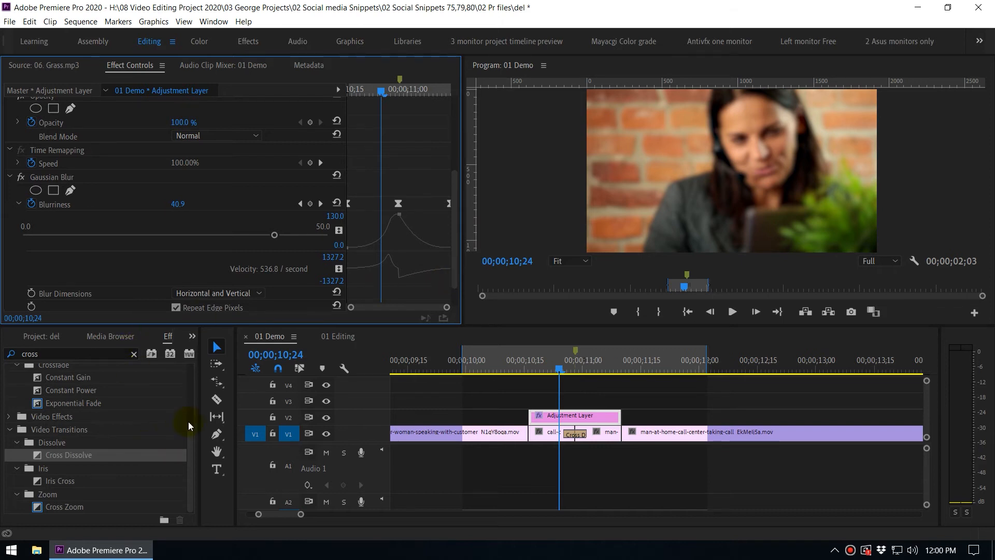
# - Save the adjustment layer's Gaussian Blur as a Scale-type effect preset named "12 Frames Gaussiona Bluer Transion"
pyautogui.moveTo(197, 406); pyautogui.dragTo(237, 406)
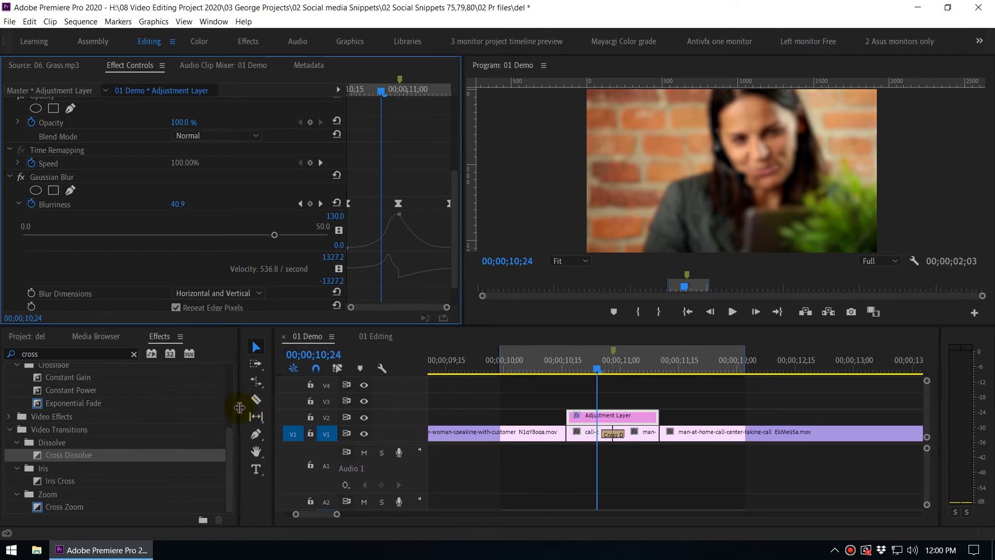
pyautogui.click(9, 177)
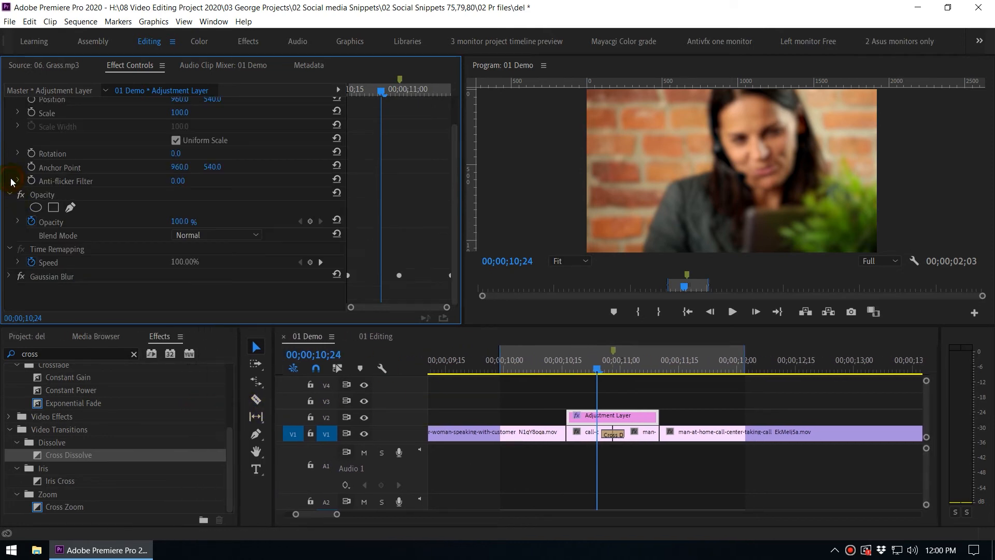
pyautogui.click(55, 277)
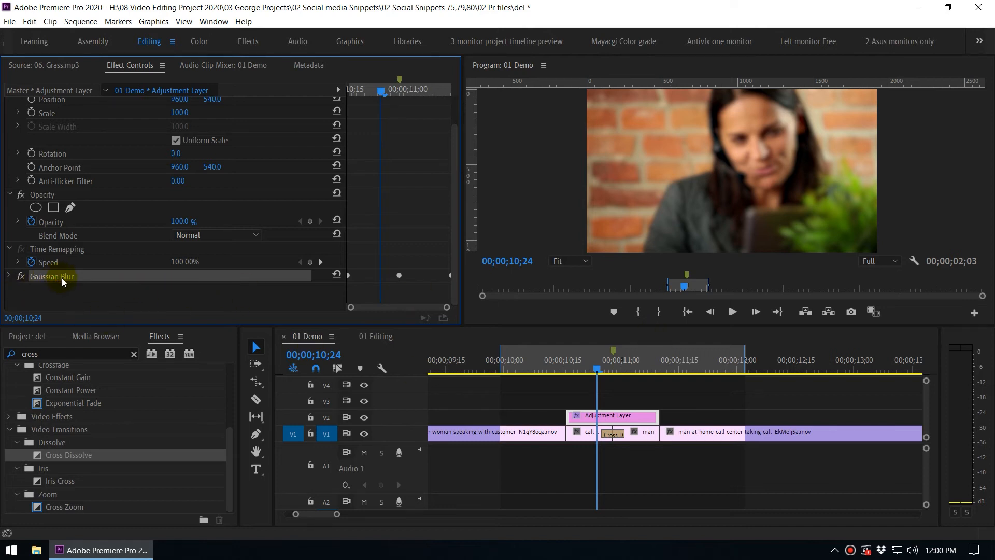
pyautogui.rightClick(61, 278)
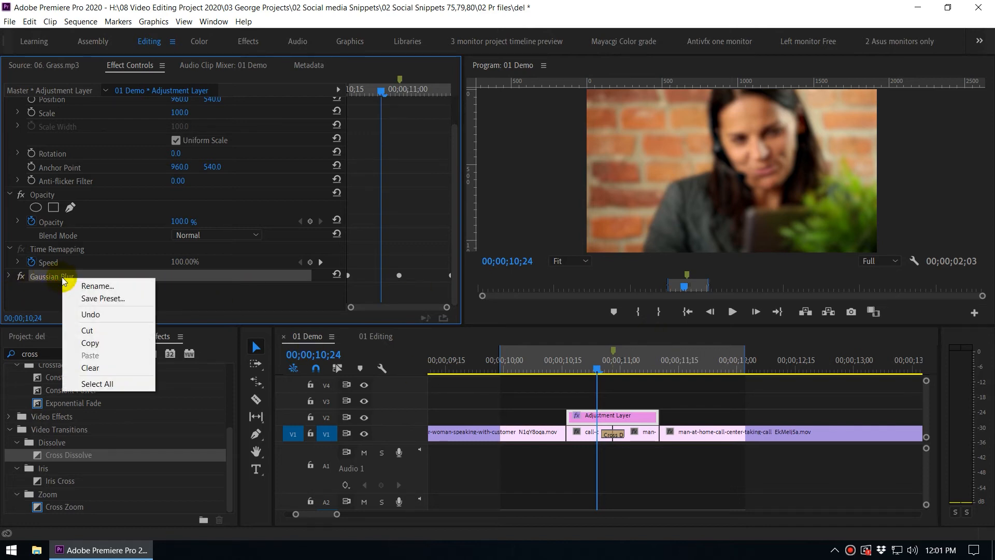
pyautogui.click(101, 299)
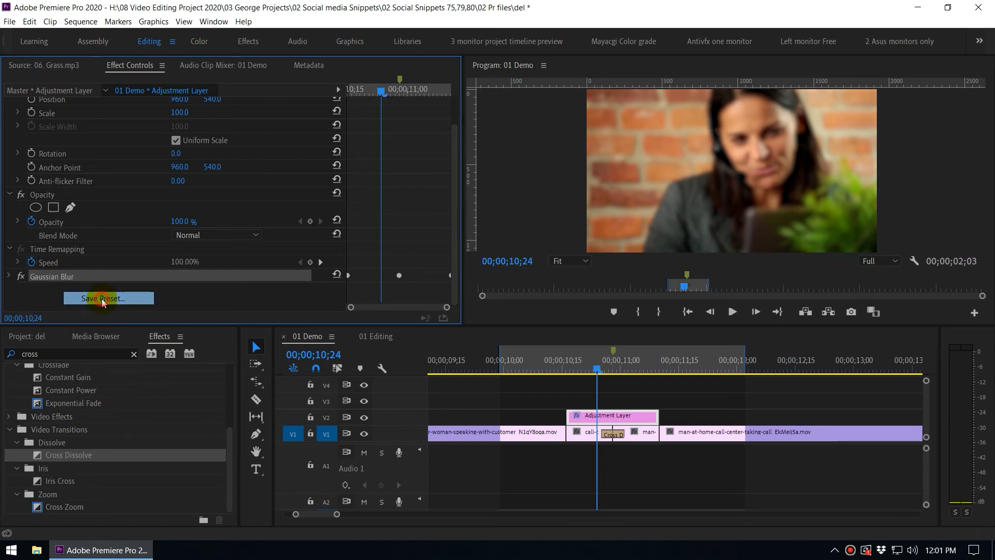
pyautogui.moveTo(491, 187); pyautogui.dragTo(485, 236)
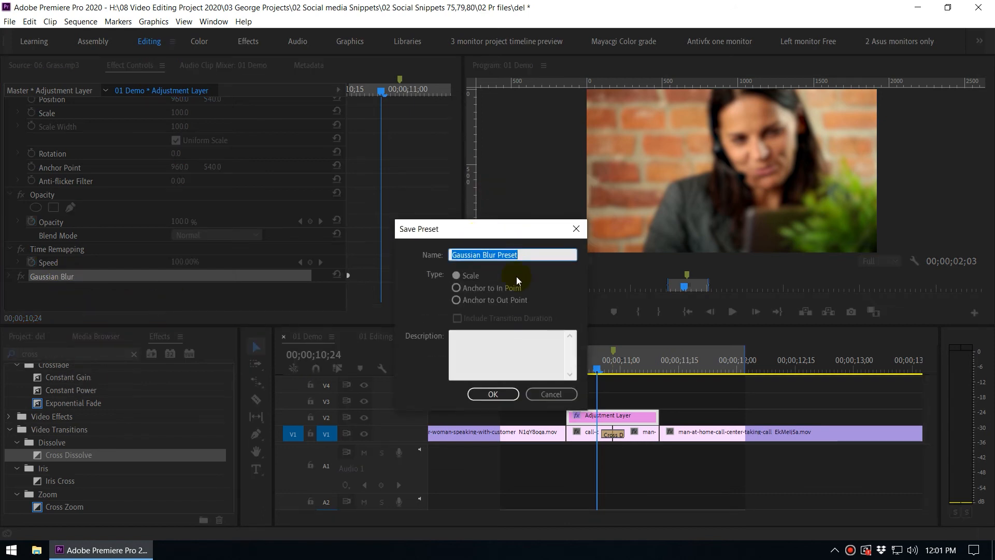
pyautogui.write('12')
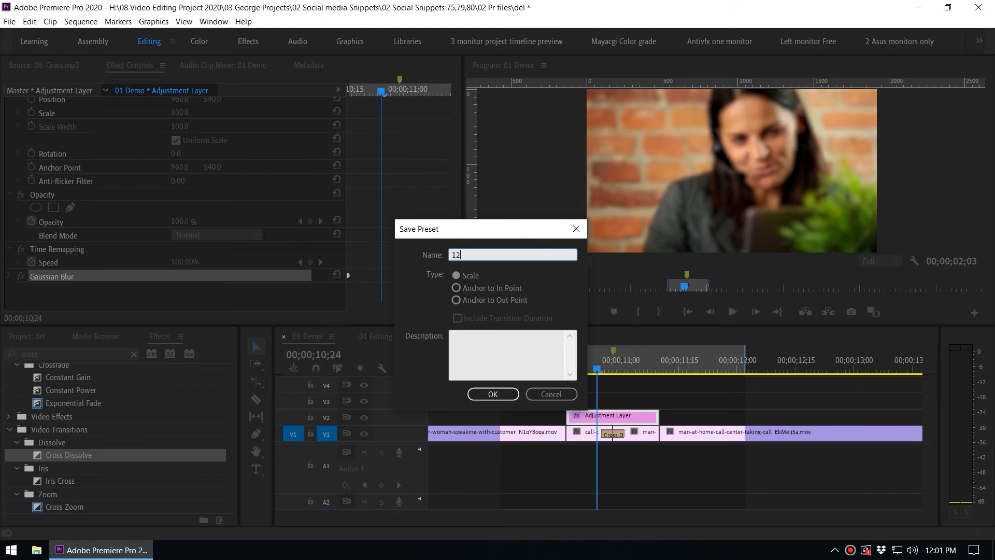
pyautogui.write(' FRa')
pyautogui.write('Gaussiona Bluer Transion')
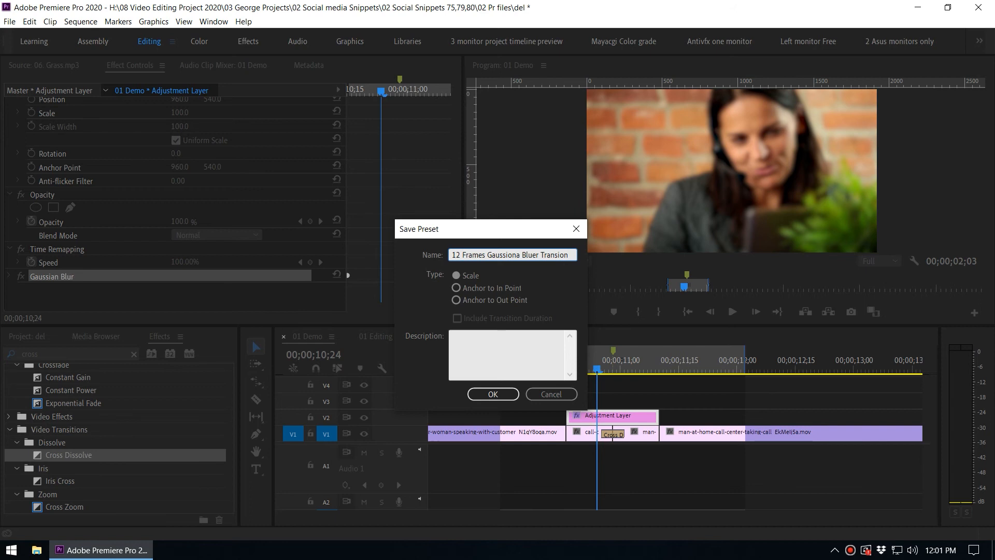
pyautogui.moveTo(462, 229); pyautogui.dragTo(451, 228)
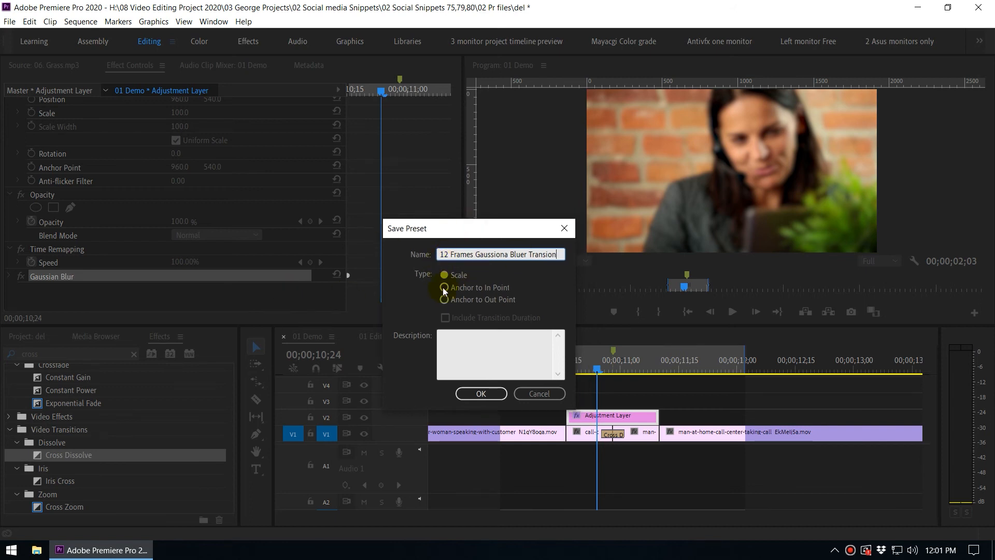
pyautogui.click(478, 395)
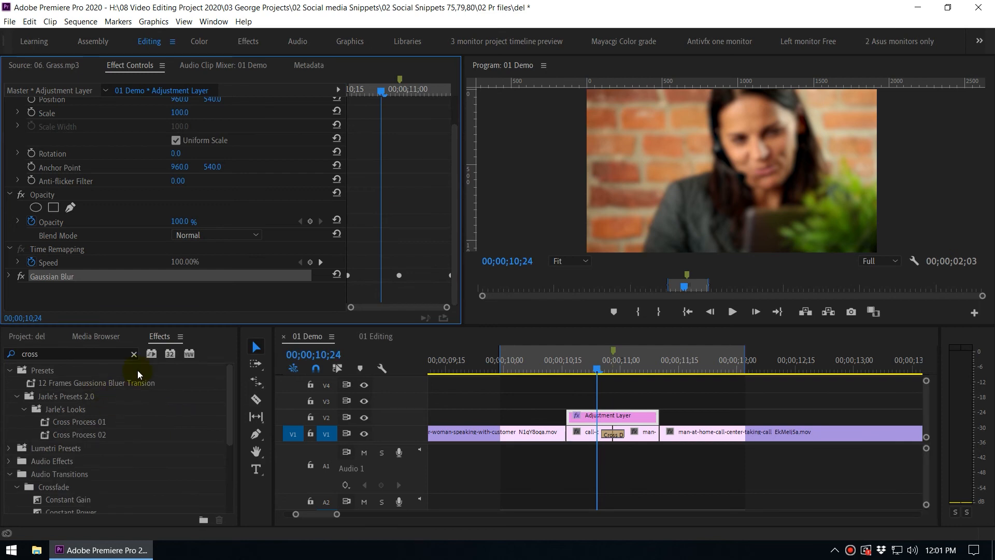
# - Clear the effects search and select the 12 Frames Gaussiona Bluer Transion preset in the Presets folder
pyautogui.click(133, 353)
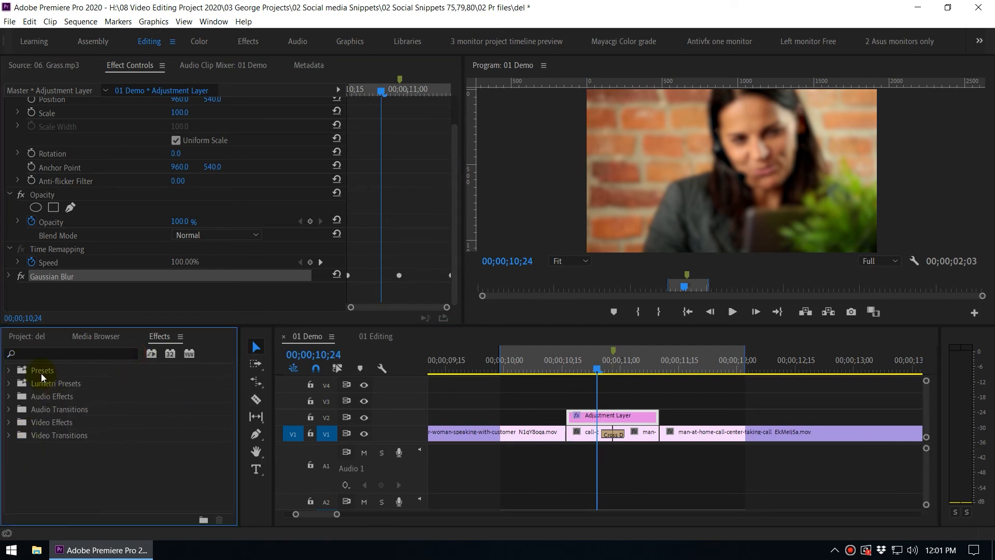
pyautogui.click(10, 371)
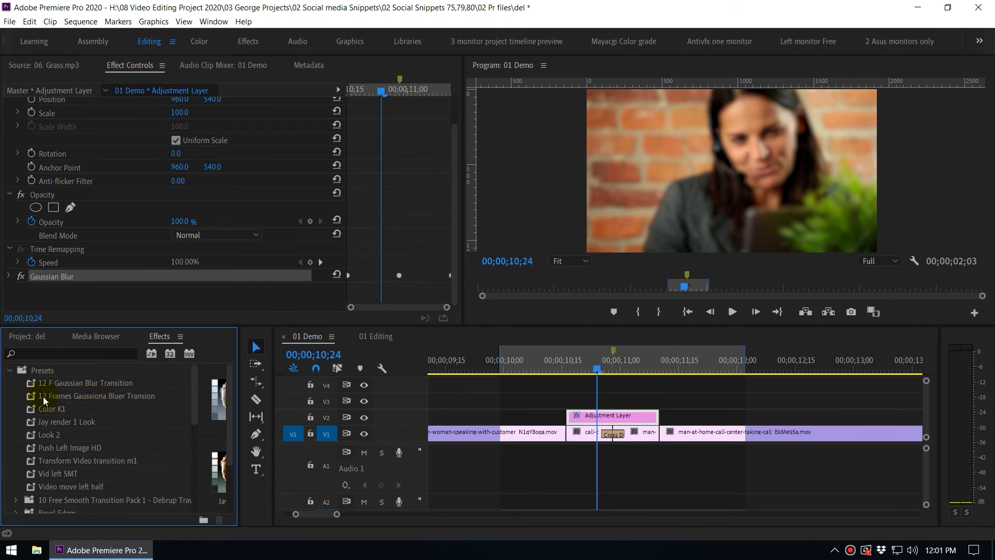
pyautogui.click(65, 397)
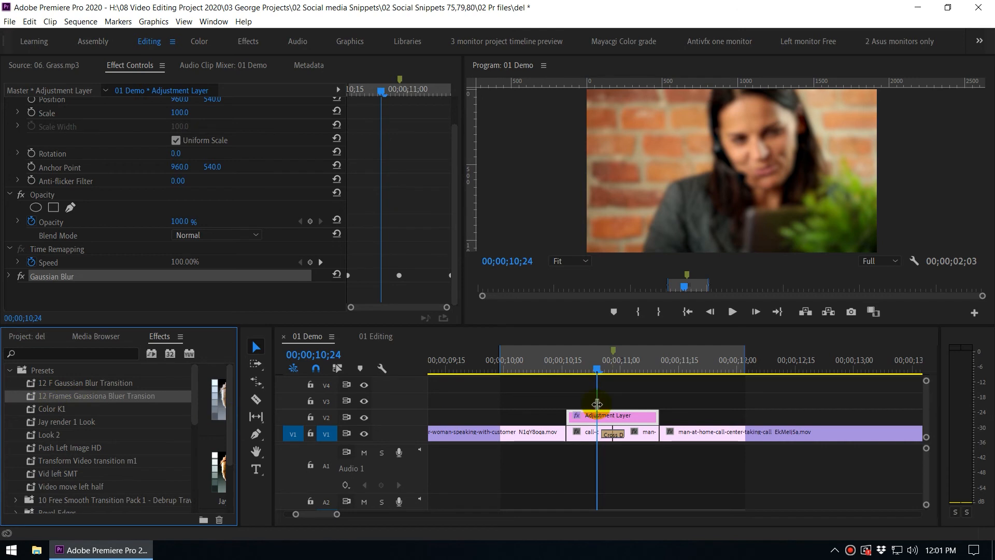
# - Delete the Gaussian Blur effect from the adjustment layer on V2
pyautogui.click(569, 368)
pyautogui.moveTo(592, 389); pyautogui.dragTo(543, 398)
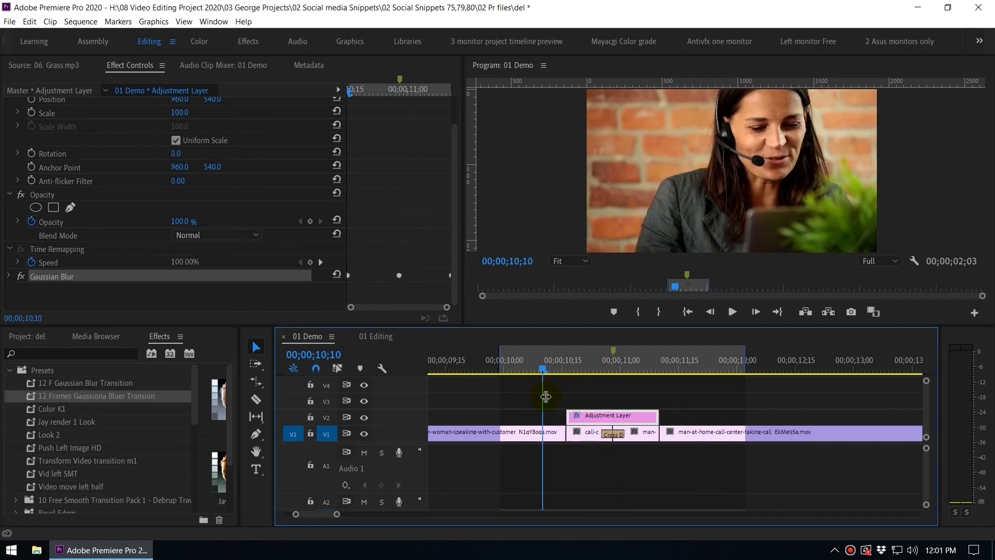
pyautogui.click(658, 392)
pyautogui.click(652, 412)
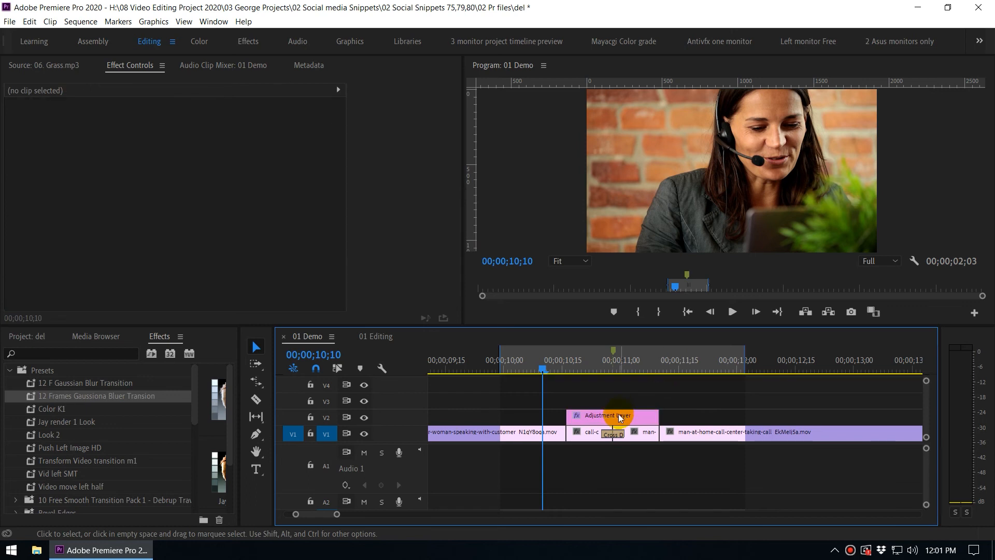
pyautogui.scroll(-2, 108, 266)
pyautogui.click(49, 277)
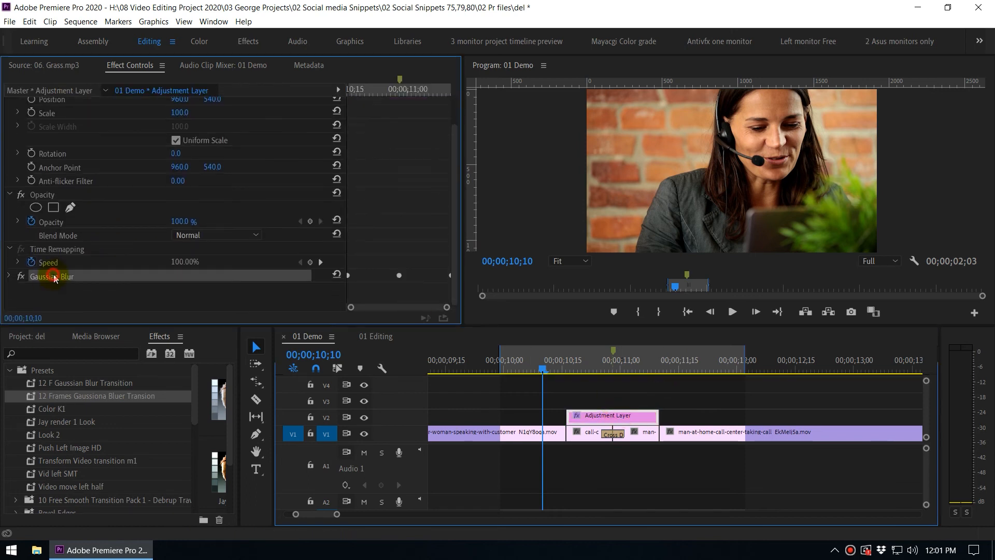
pyautogui.press('Delete')
# - Play and scrub through the cut in 01 Demo to review the Cross Dissolve without the blur
pyautogui.click(533, 364)
pyautogui.press('space')
pyautogui.moveTo(652, 379); pyautogui.dragTo(531, 409)
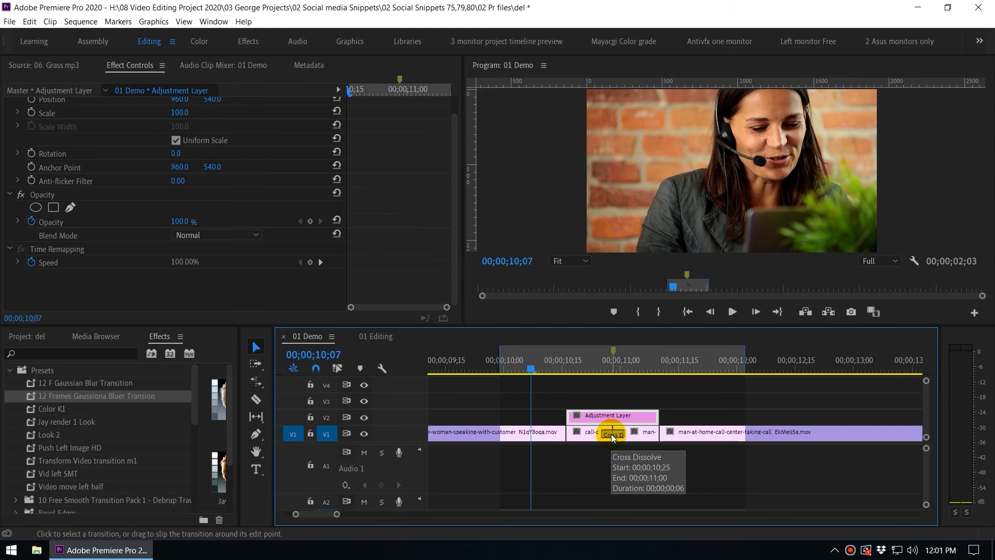
pyautogui.moveTo(555, 369)
pyautogui.mouseDown()
pyautogui.moveTo(576, 375)
pyautogui.moveTo(550, 381)
pyautogui.mouseUp()
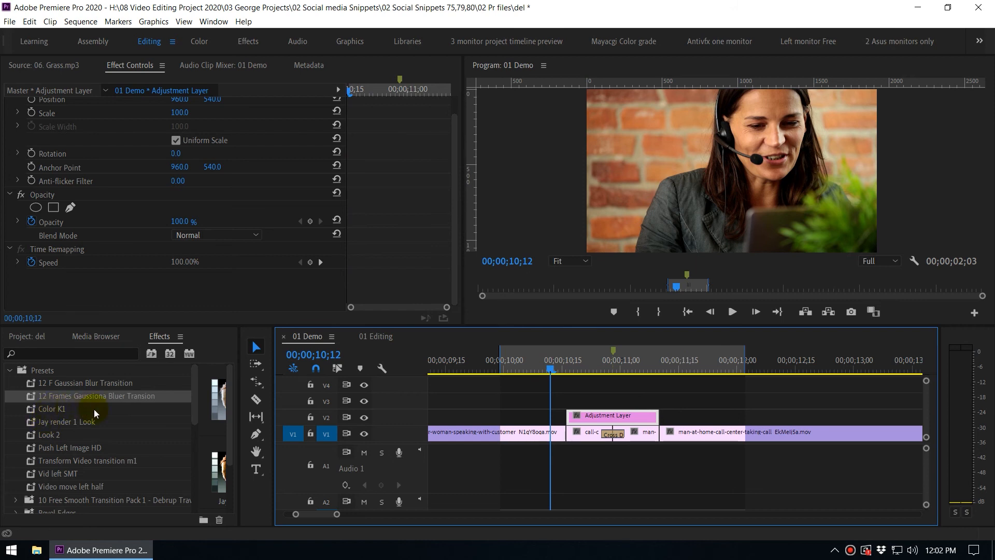
# - Apply the 12 Frames Gaussiona Bluer Transion preset to the adjustment layer on V2 and play back the transition
pyautogui.moveTo(30, 396); pyautogui.dragTo(598, 416)
pyautogui.press('space')
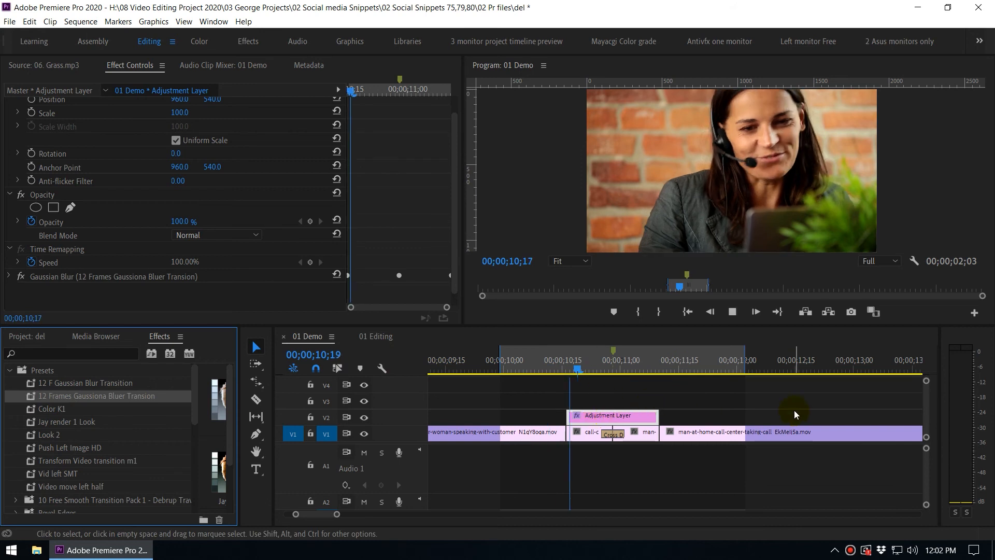
pyautogui.click(513, 369)
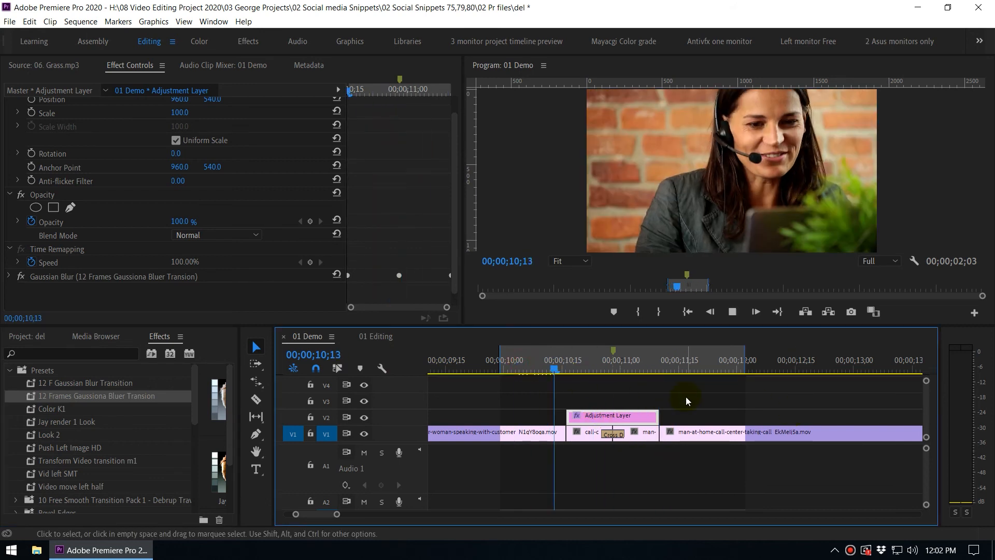
pyautogui.press('space')
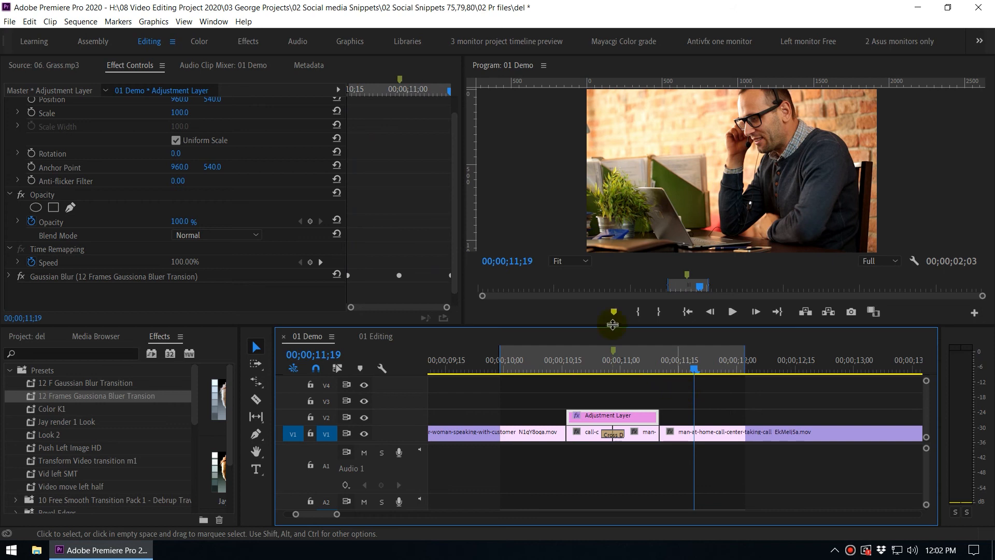
# - Check the preset's keyframes on the adjustment layer in the enlarged effect controls, and replay the 01 Demo transition
pyautogui.click(454, 214)
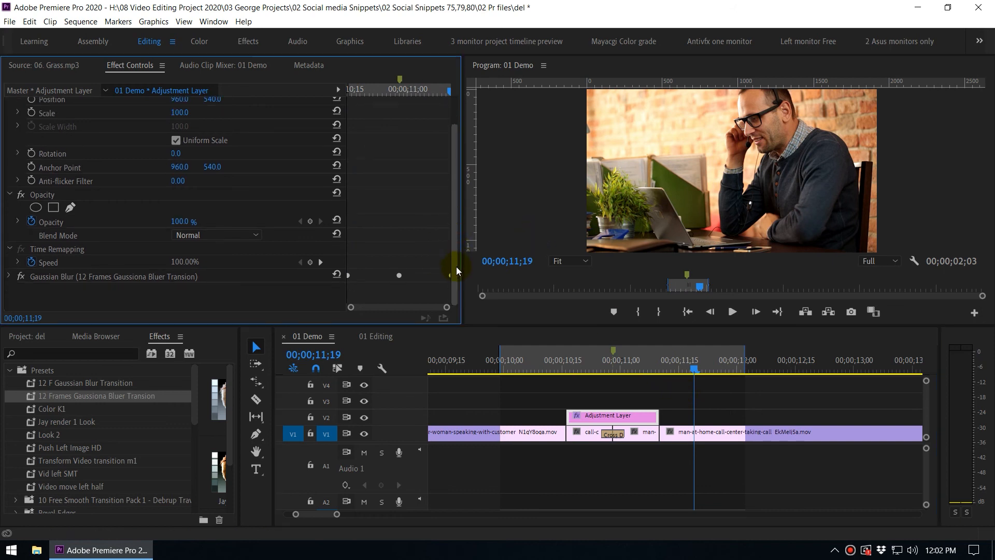
pyautogui.press('`')
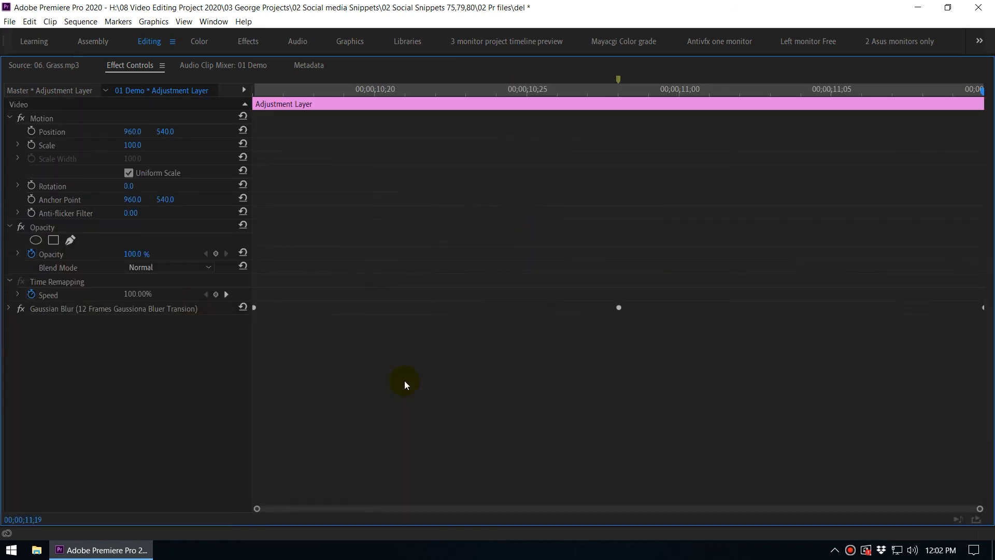
pyautogui.press('`')
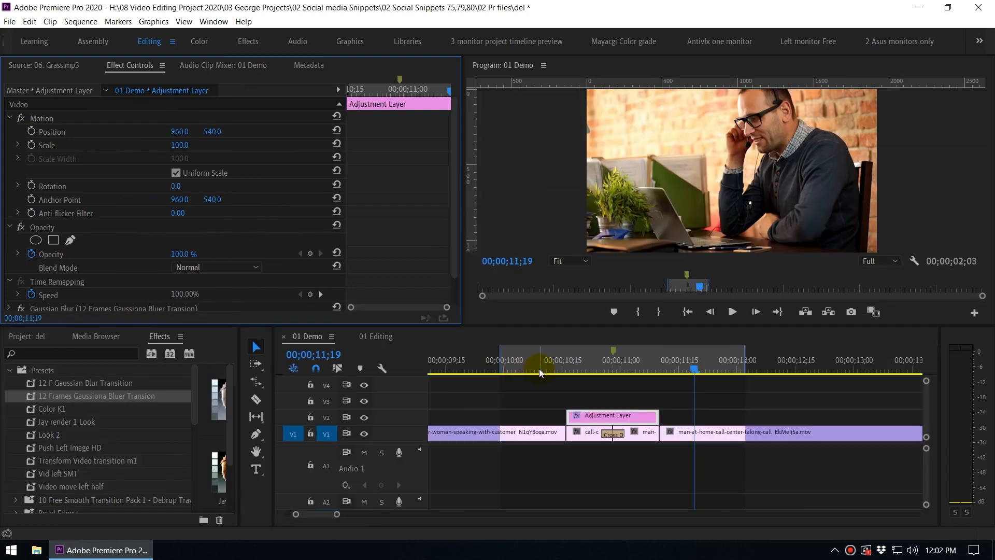
pyautogui.click(527, 360)
pyautogui.press('space')
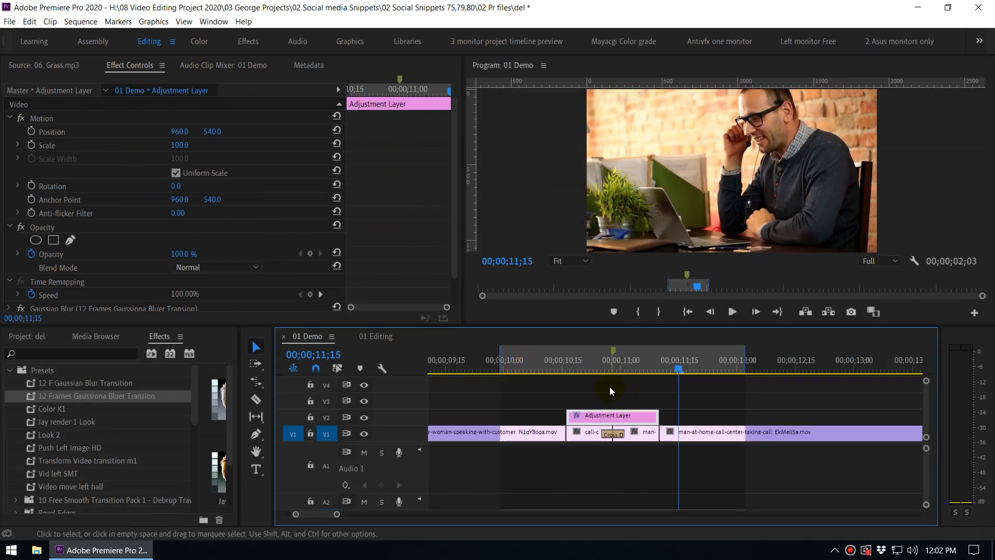
# - Expand audio track A1 in the 01 Editing sequence and play back its blur transition with the sound effect
pyautogui.click(373, 339)
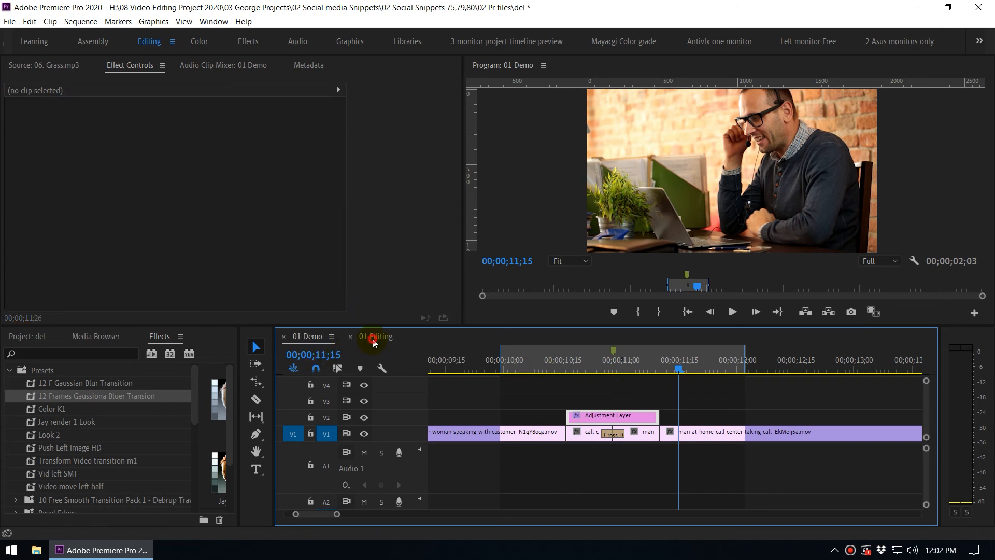
pyautogui.click(510, 362)
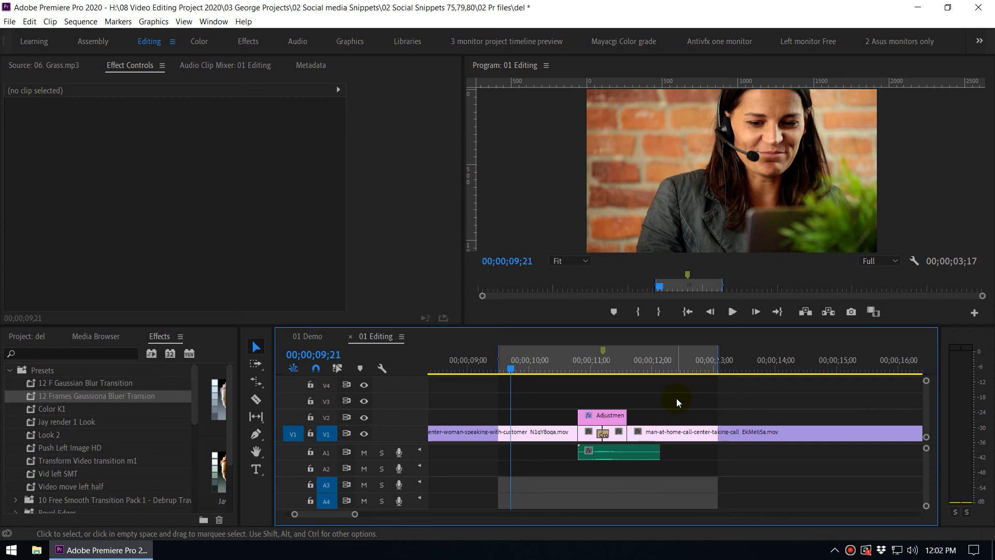
pyautogui.doubleClick(409, 455)
pyautogui.press('space')
pyautogui.press('space')
pyautogui.click(513, 353)
pyautogui.press('space')
# - Watch the 01 Editing transition full screen and return to the full workspace
pyautogui.press('`')
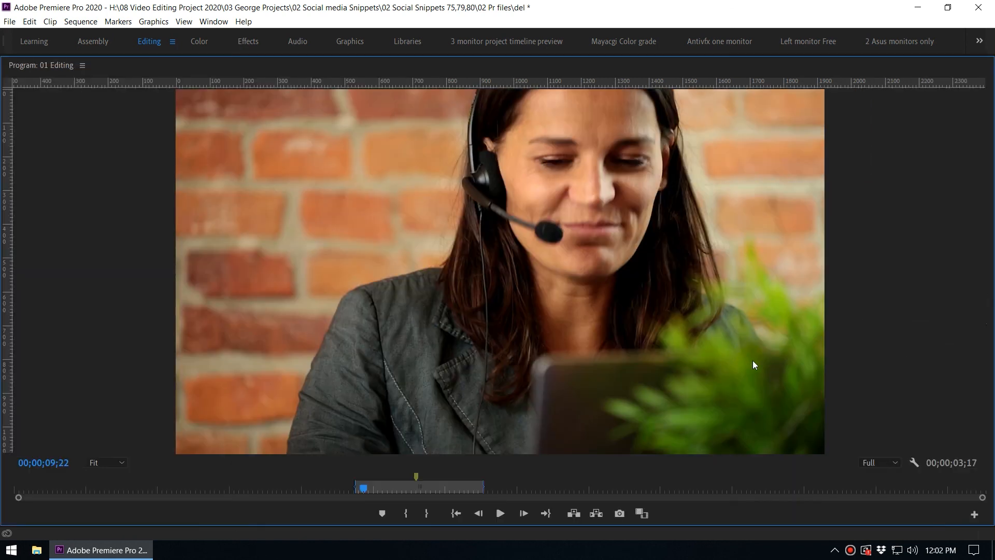
pyautogui.hotkey('ctrl', '`')
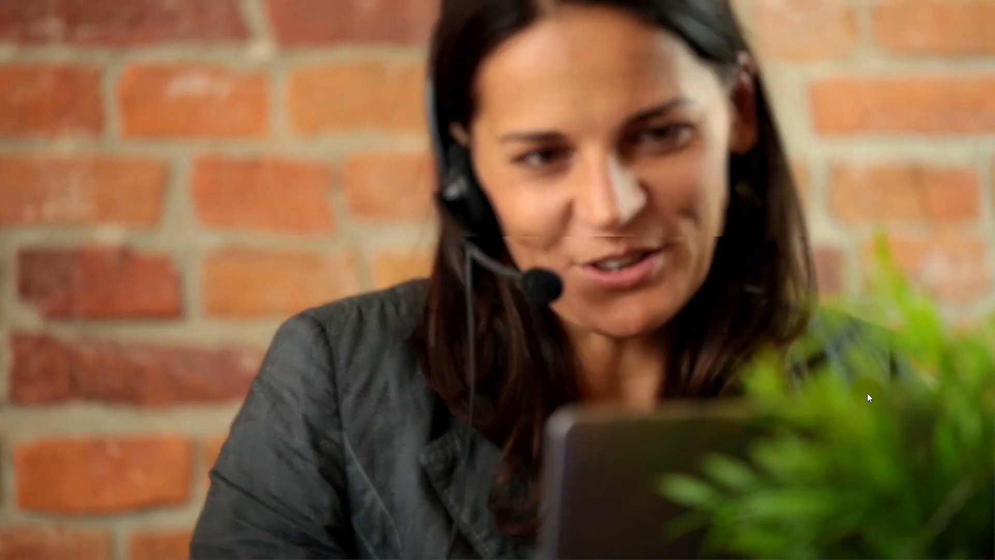
pyautogui.press('Escape')
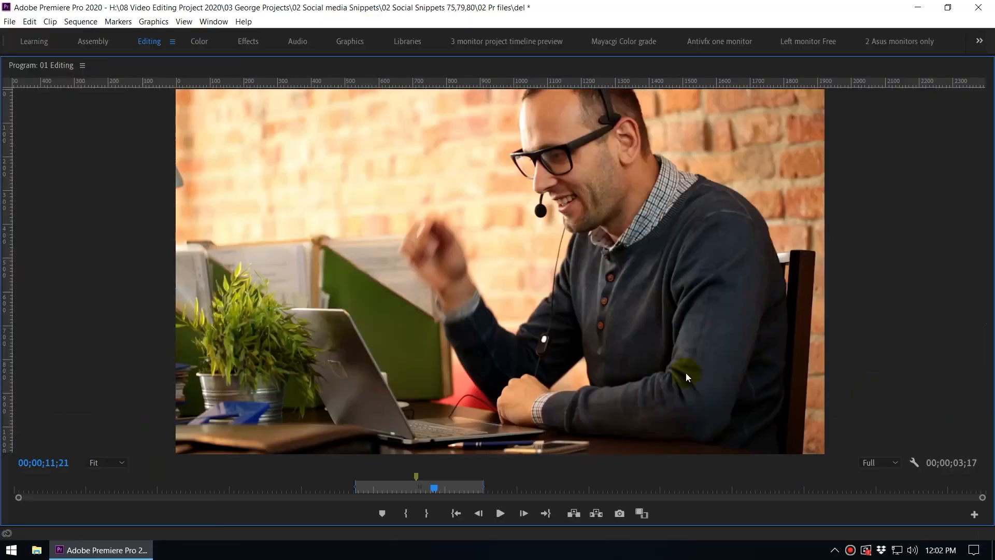
pyautogui.press('`')
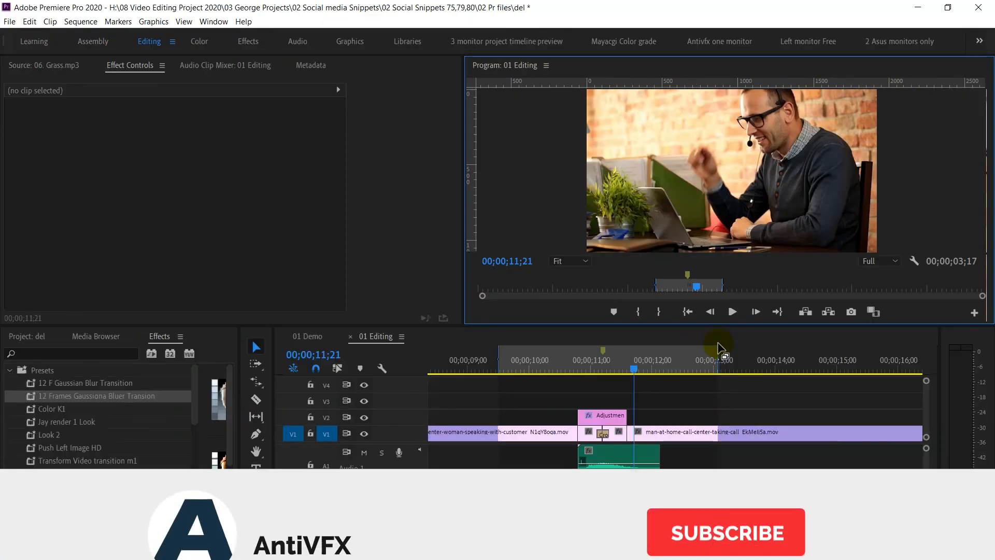